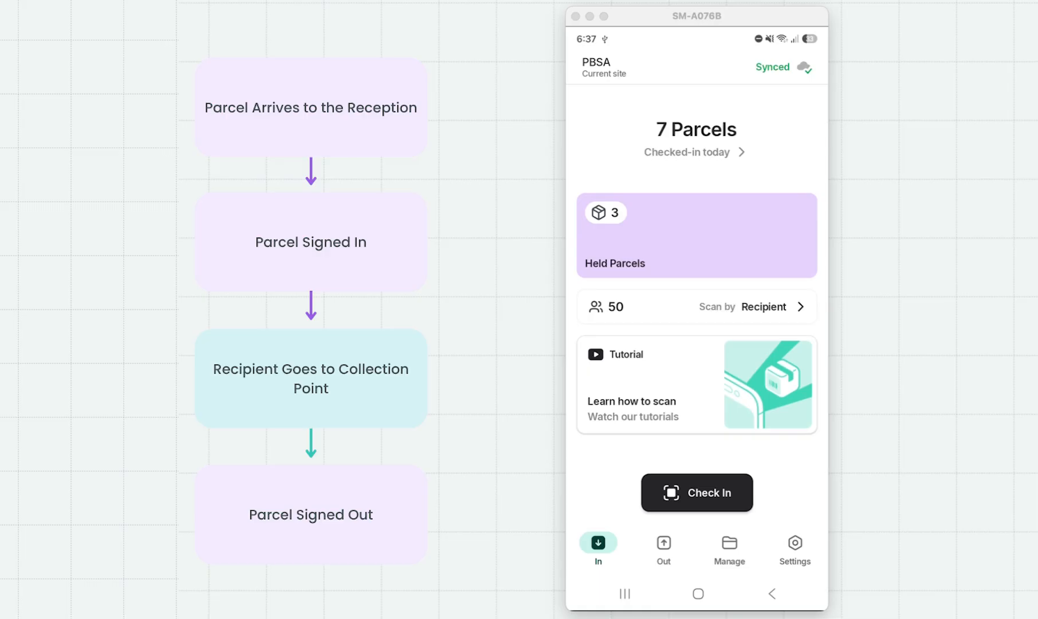
Step: In the app's Out tab, check out both held parcels for the scanned recipient
click(664, 544)
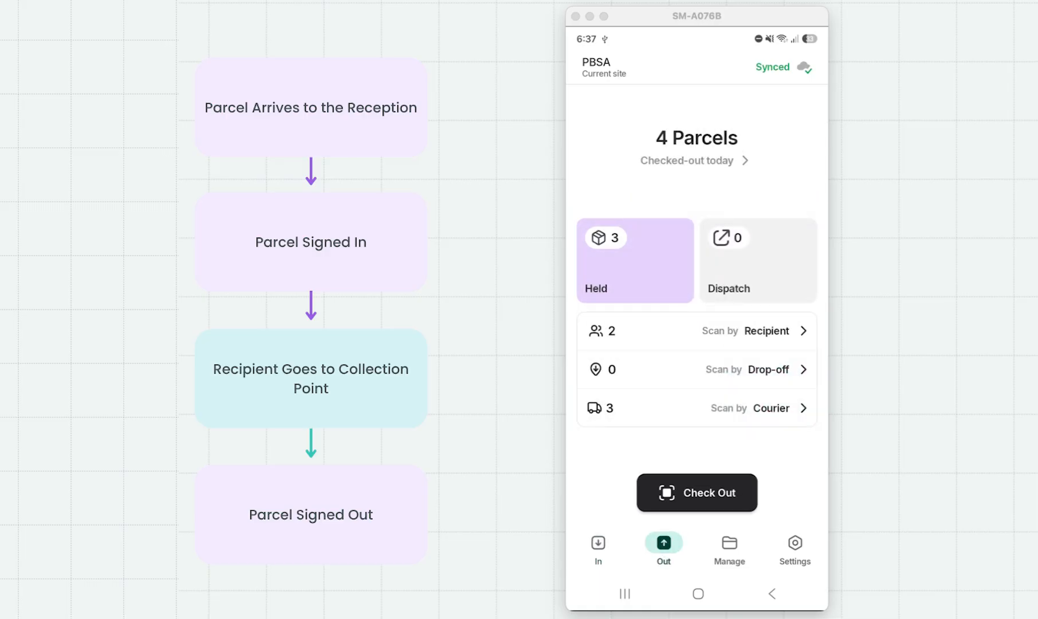
click(697, 492)
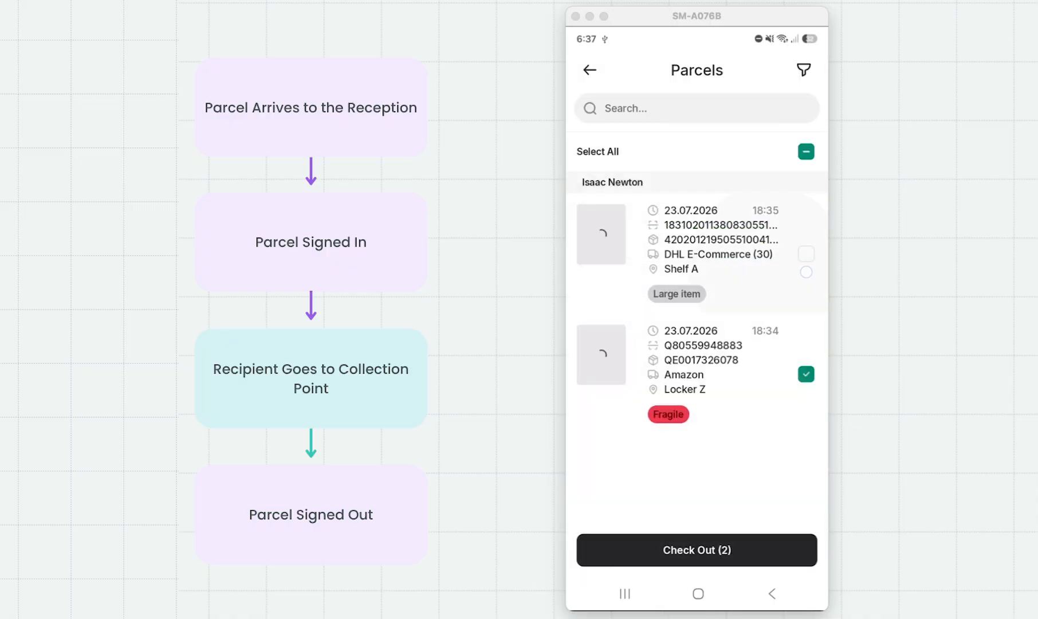
click(737, 550)
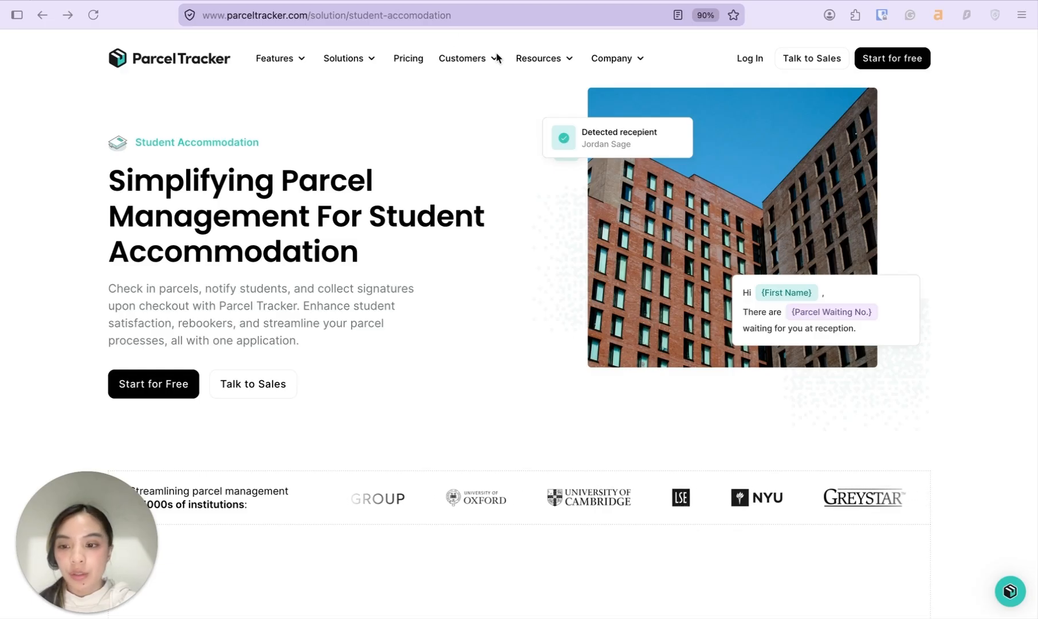
Step: Go from the website's Start for free link to the portal's workspace Settings page
click(898, 70)
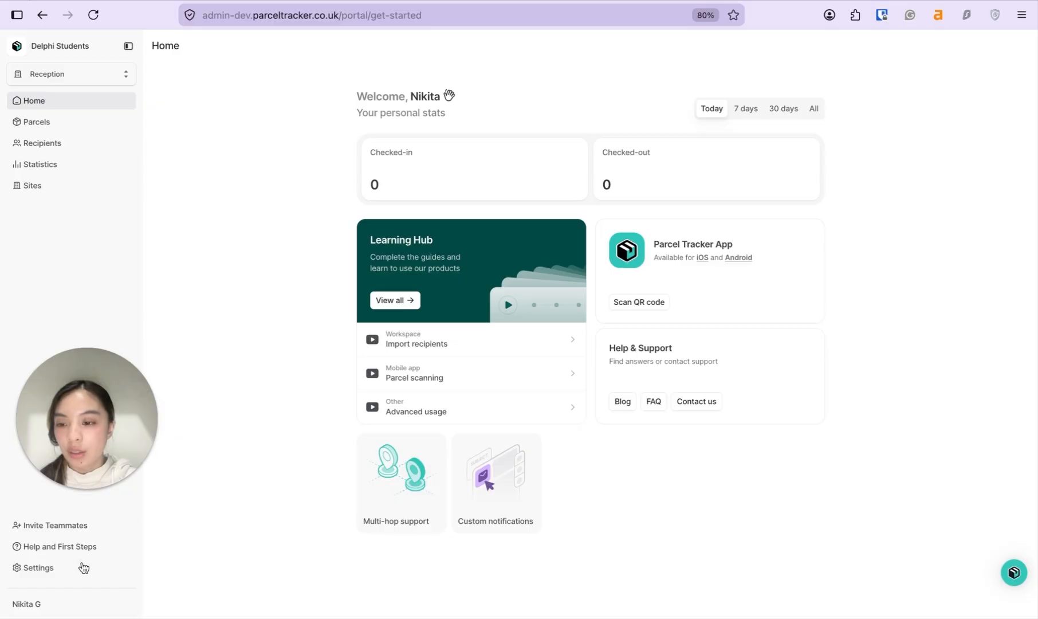
click(59, 574)
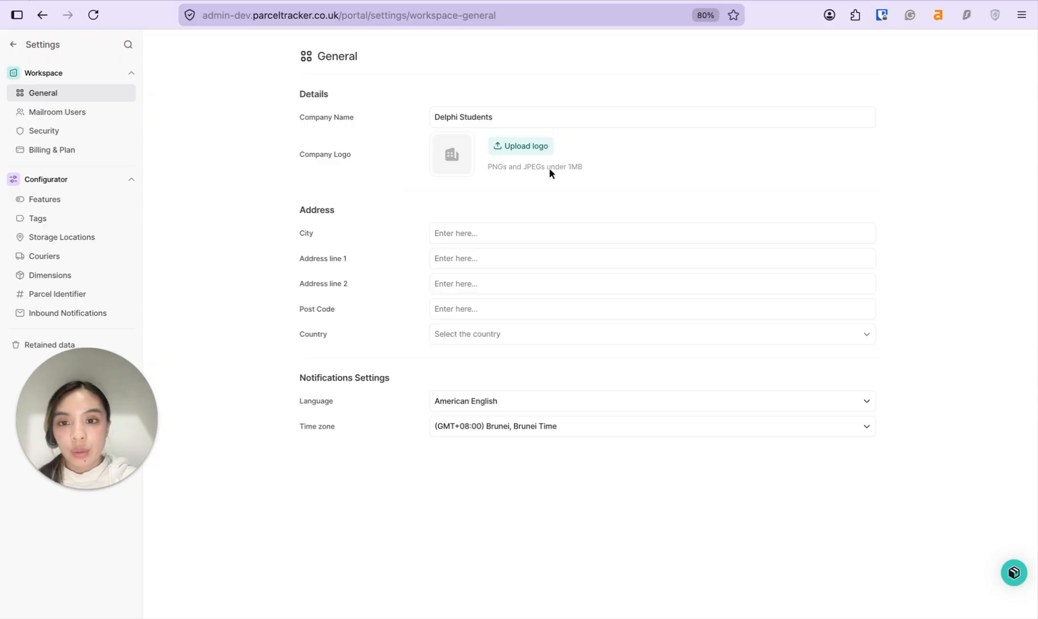
Step: Upload PBSA logo.png as the company logo, cropped to the whole image, and save
click(543, 120)
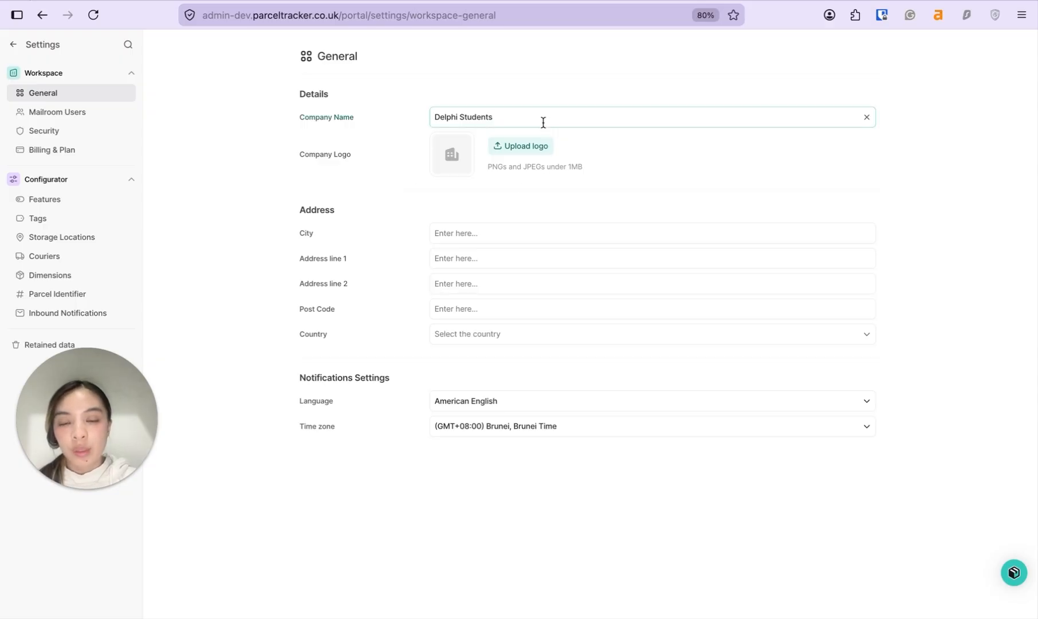
click(612, 197)
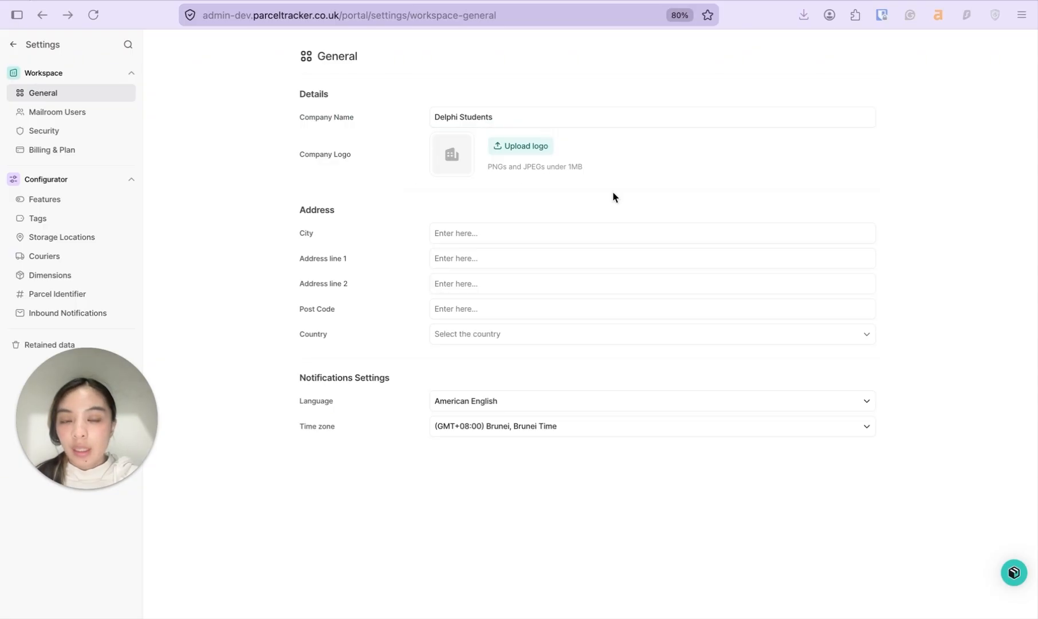
click(523, 147)
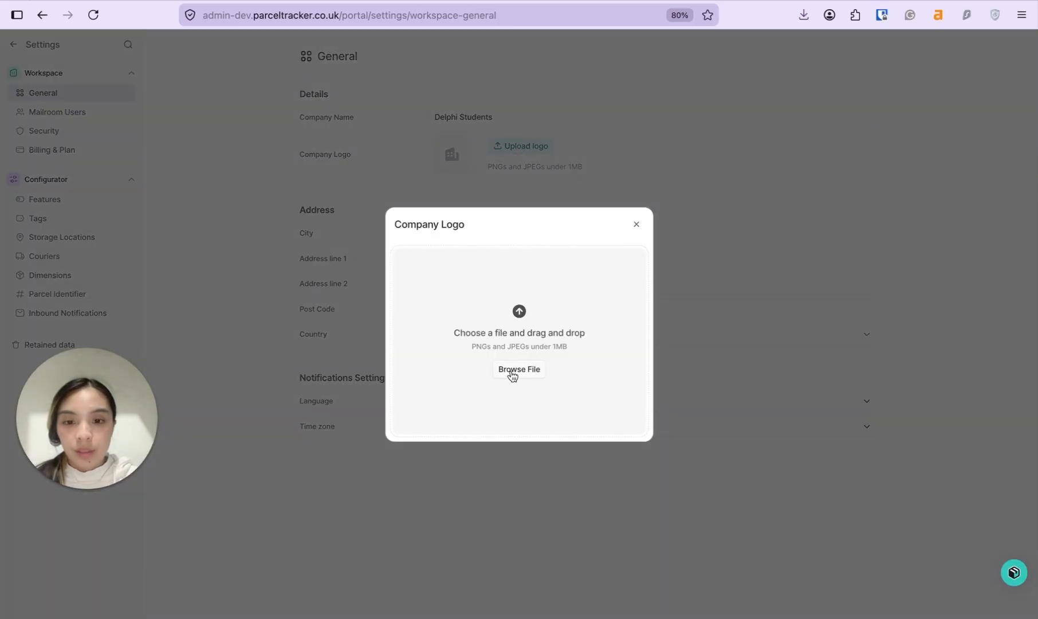
click(512, 372)
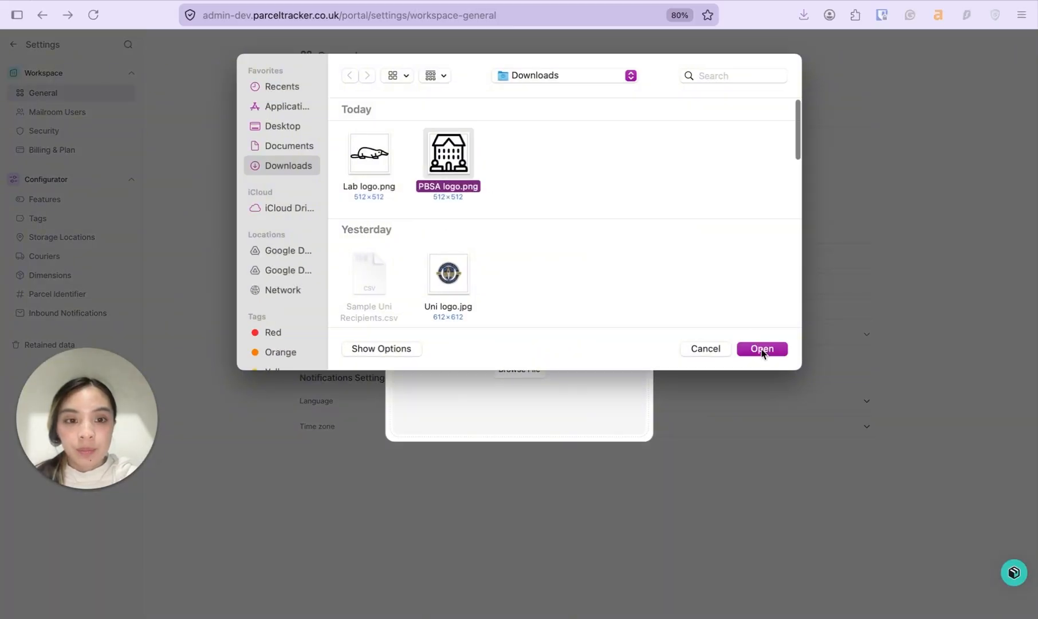
click(771, 351)
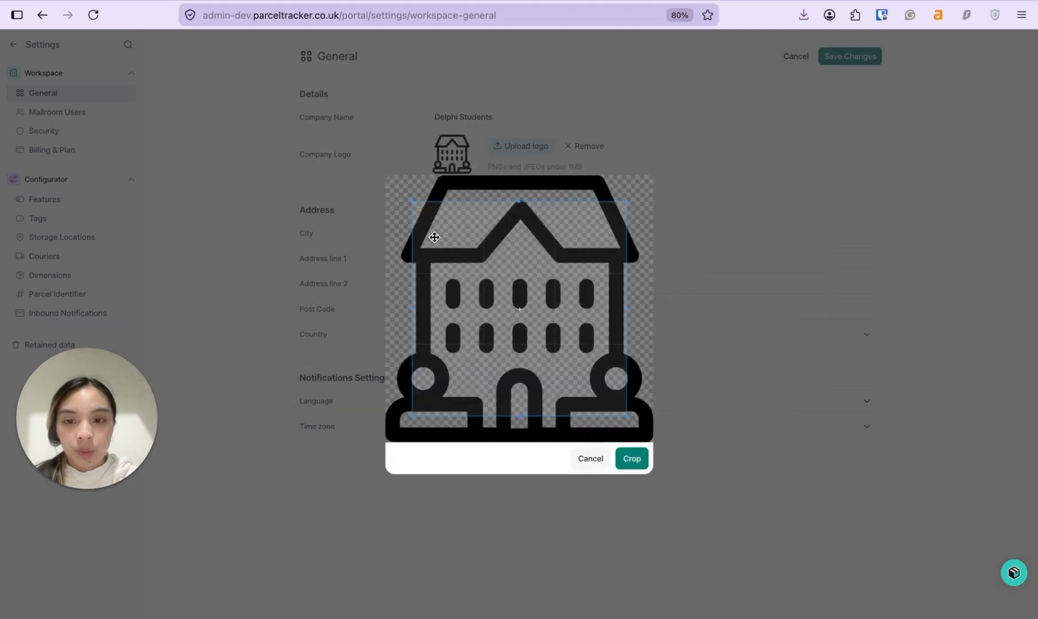
drag(434, 237, 398, 190)
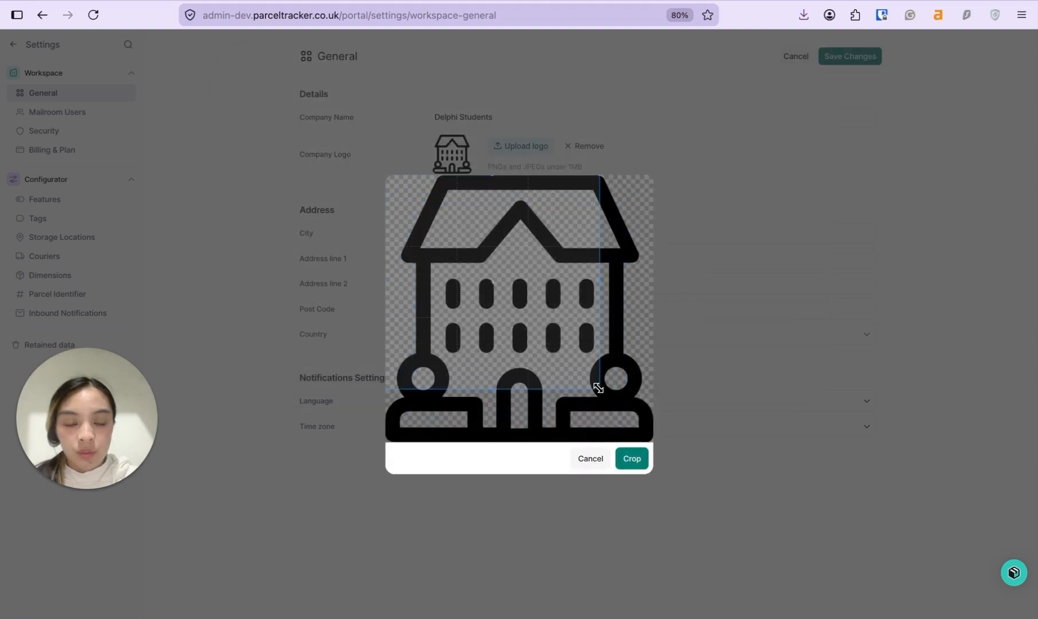
drag(599, 387, 739, 492)
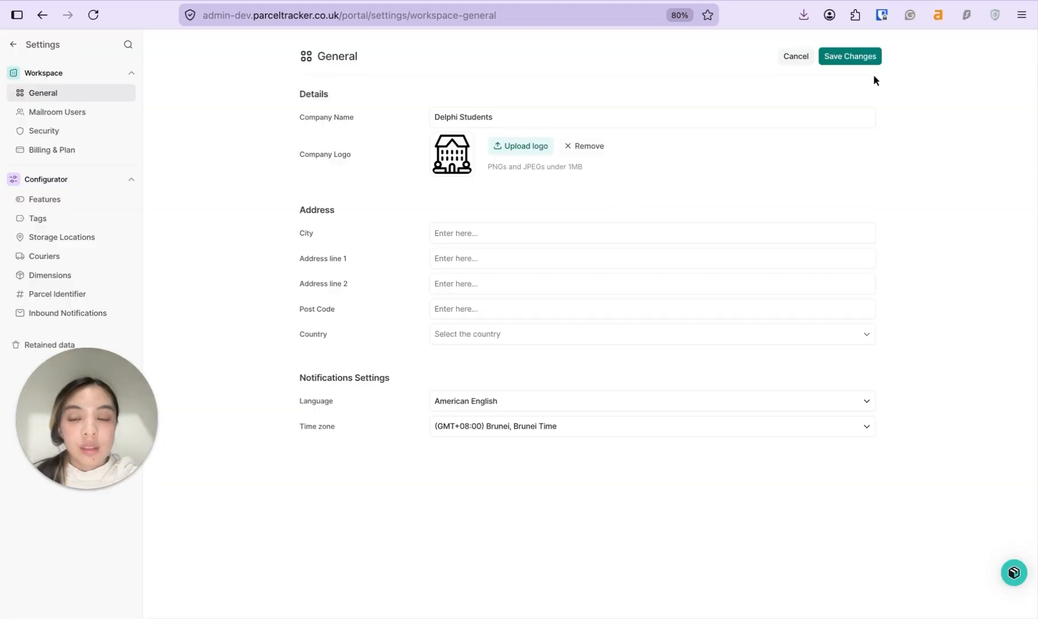
click(861, 59)
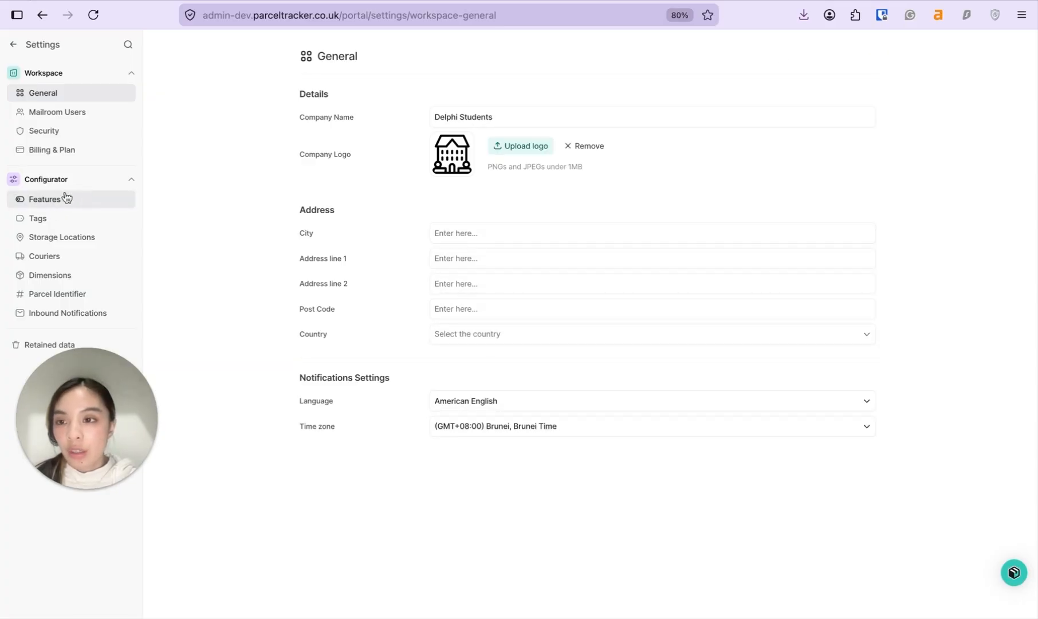
Step: Turn on Additional Parcel Details under Features, then go back to the Home dashboard
click(69, 203)
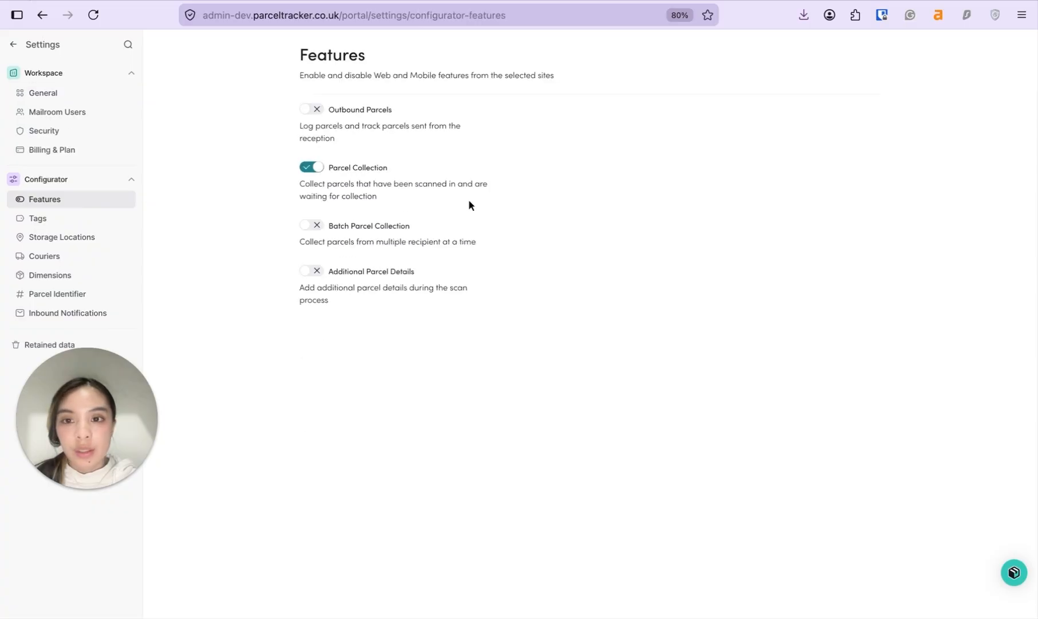
click(310, 272)
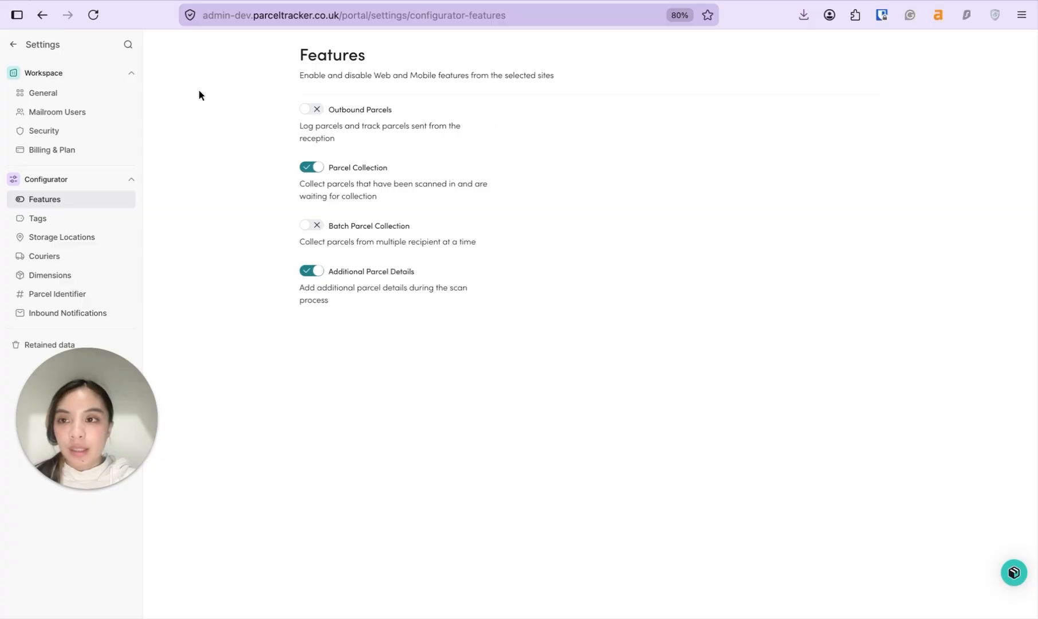
click(14, 45)
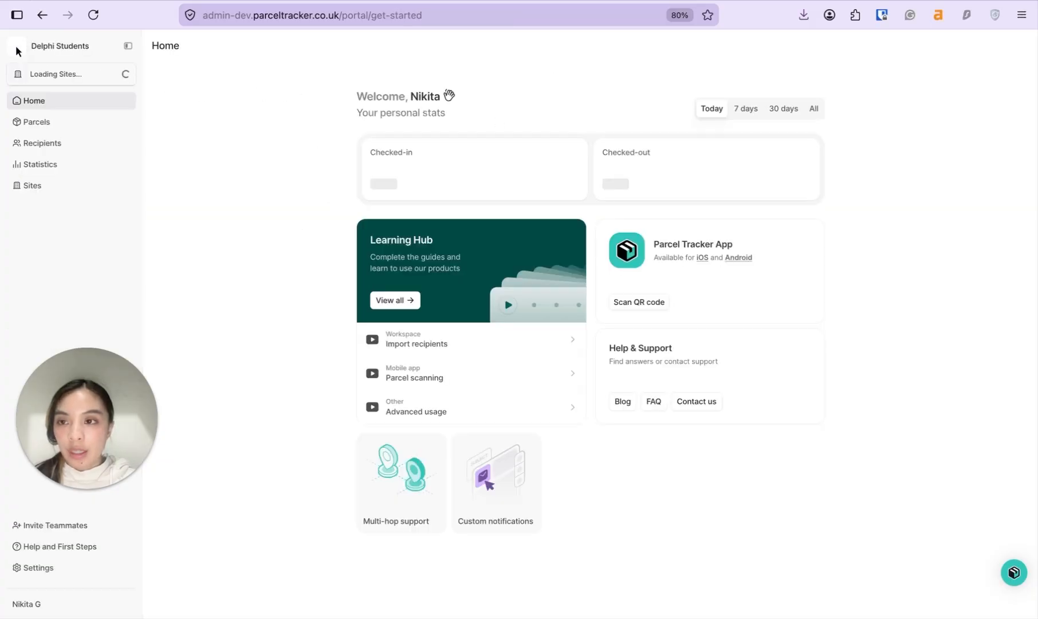
Step: Start a recipient list import from the Recipients directory
click(86, 146)
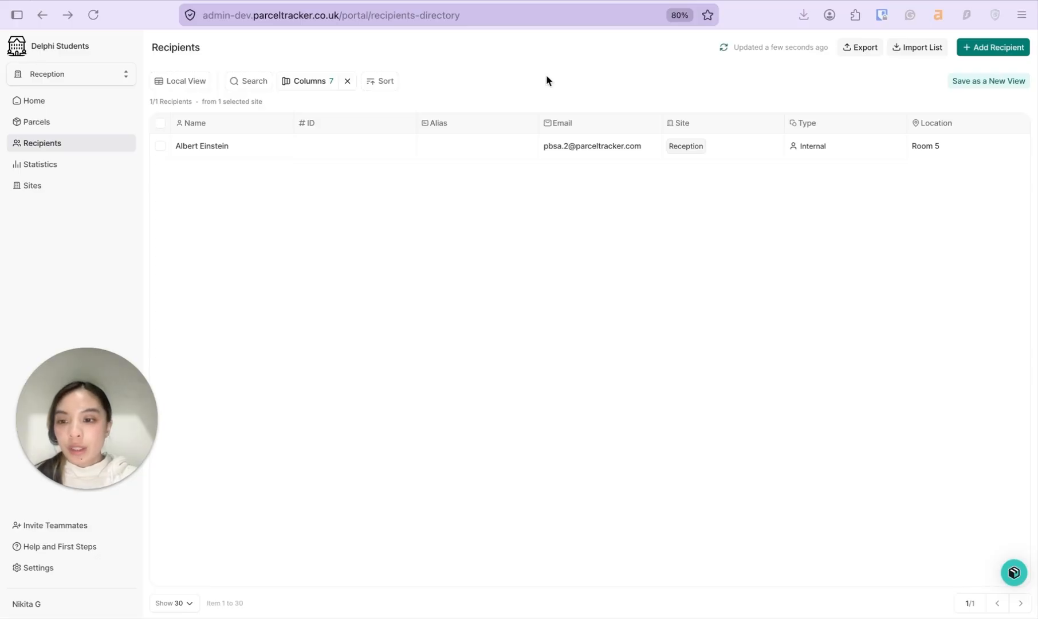
click(918, 47)
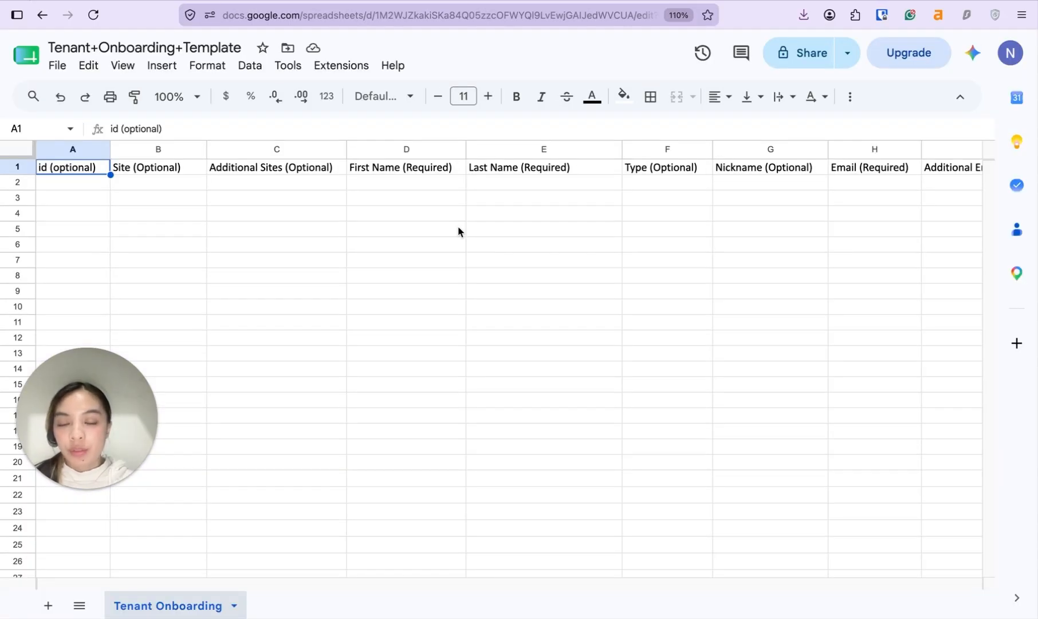
click(424, 169)
scroll(452, 212, right, 2)
click(459, 171)
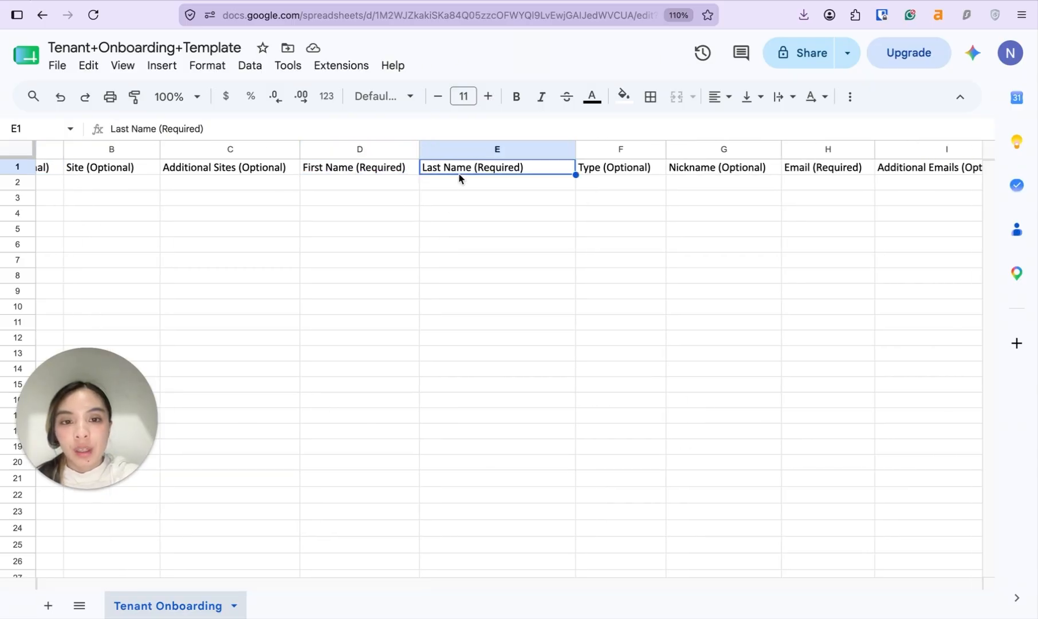
scroll(593, 212, right, 4)
click(696, 174)
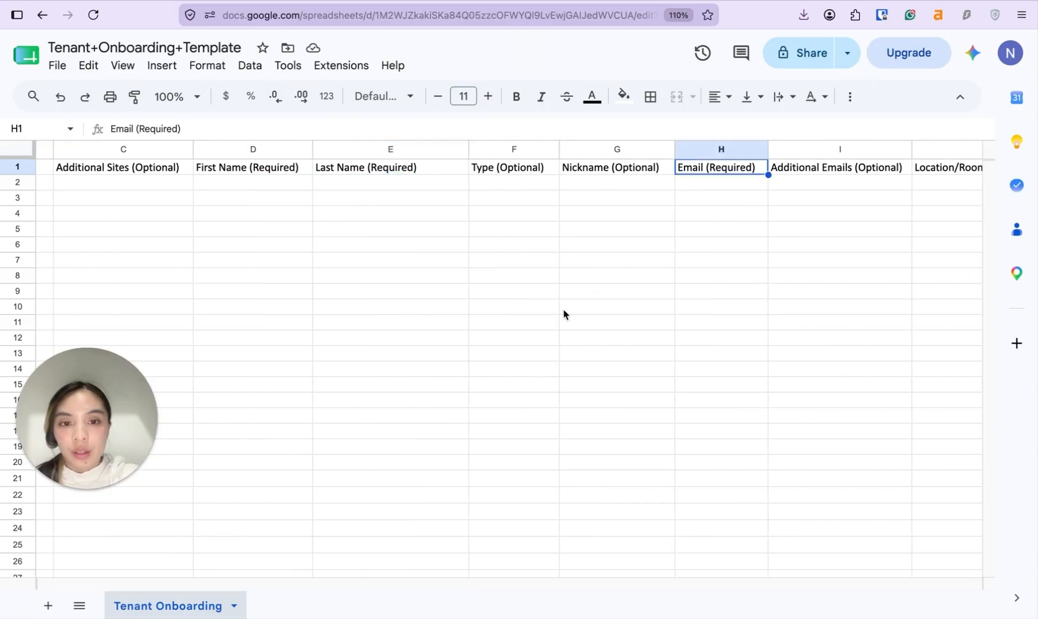
scroll(563, 313, right, 3)
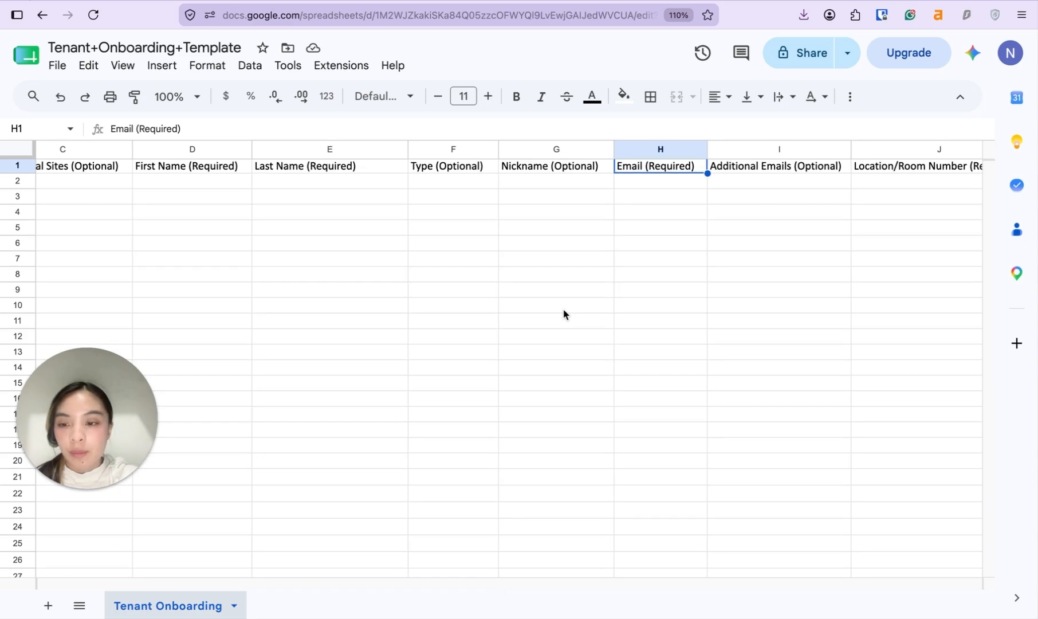
scroll(563, 314, right, 9)
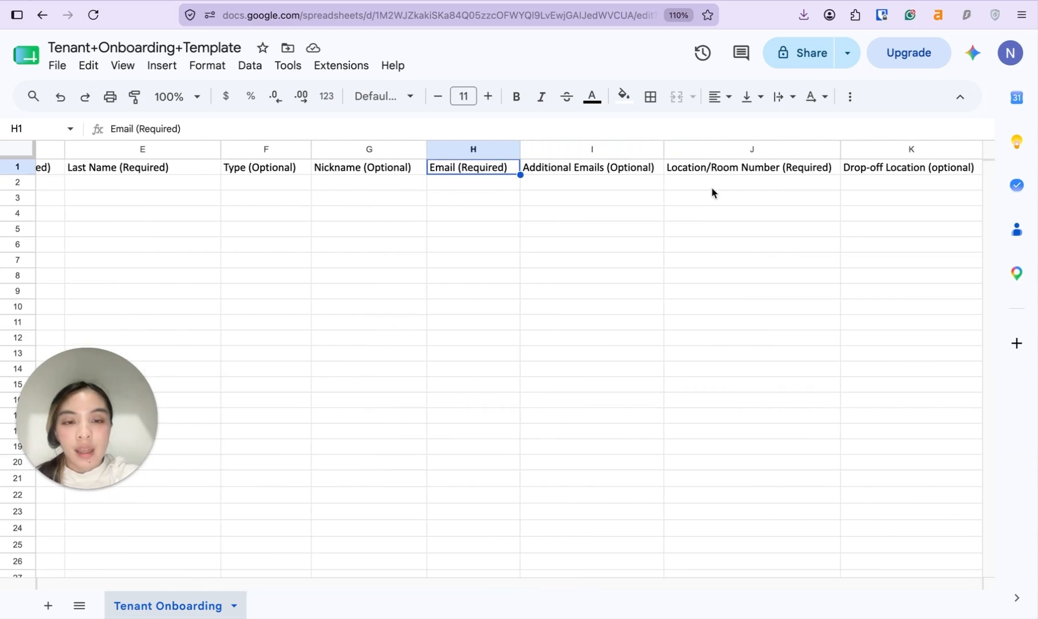
click(754, 170)
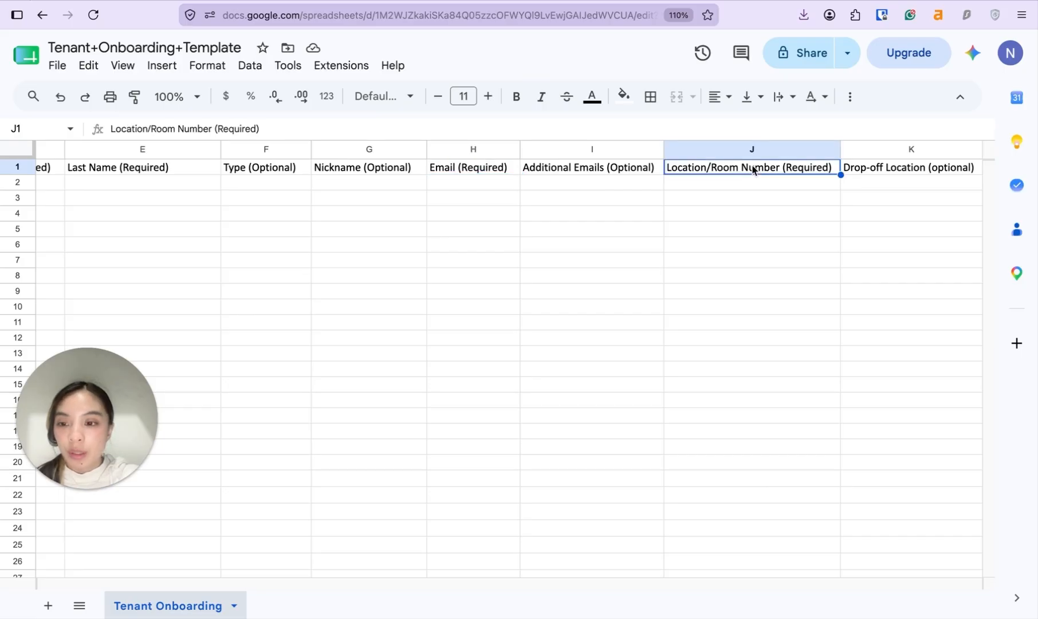
scroll(753, 180, right, 1)
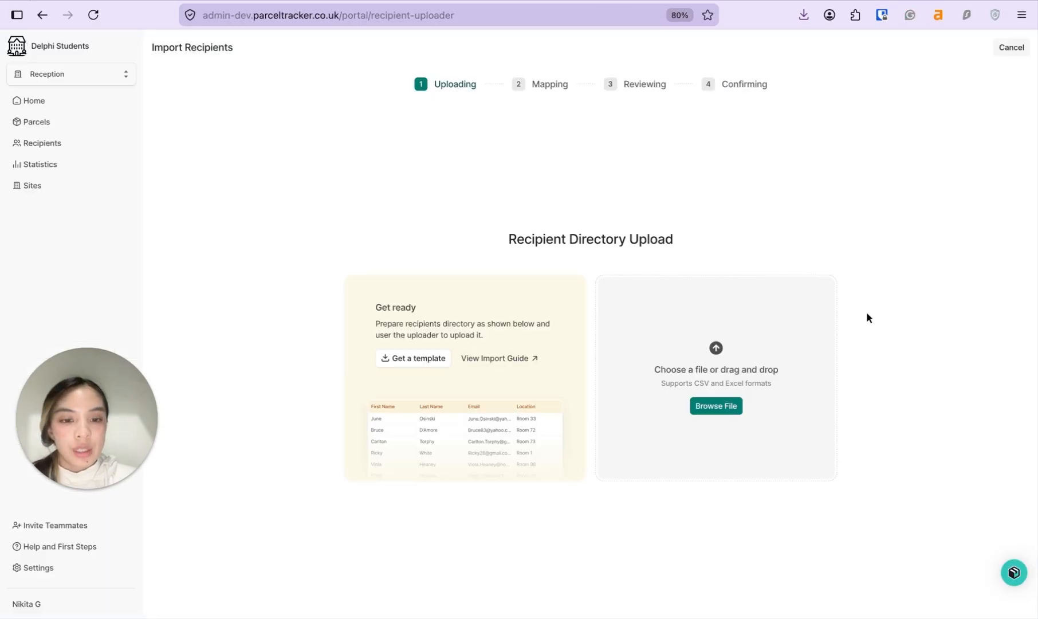
Step: Upload PBSA recipients.csv, confirm upload permission, and continue to column mapping
click(727, 408)
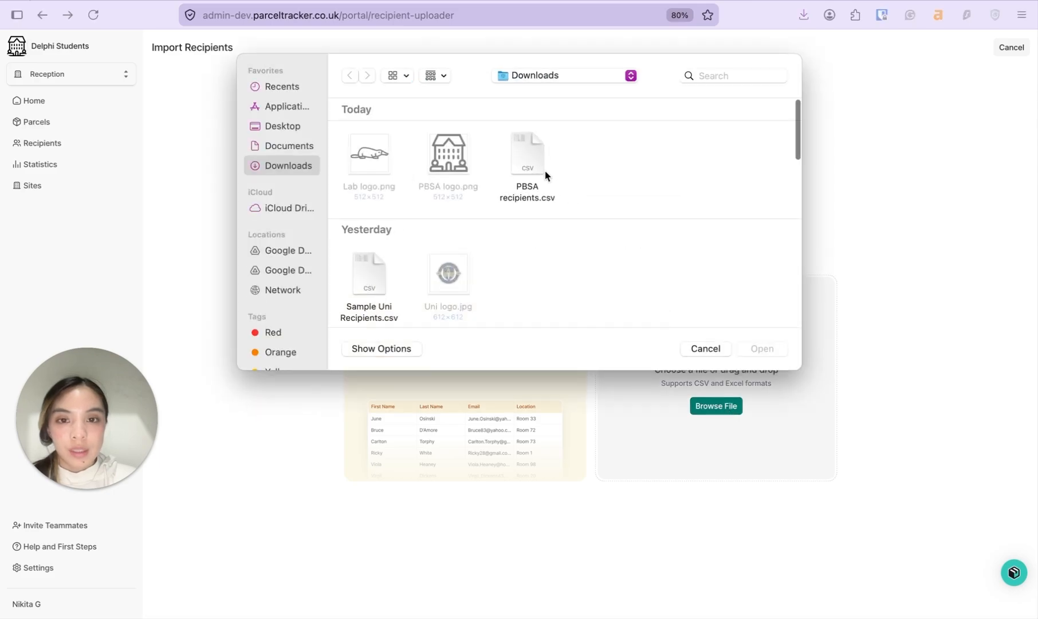
click(541, 175)
click(779, 349)
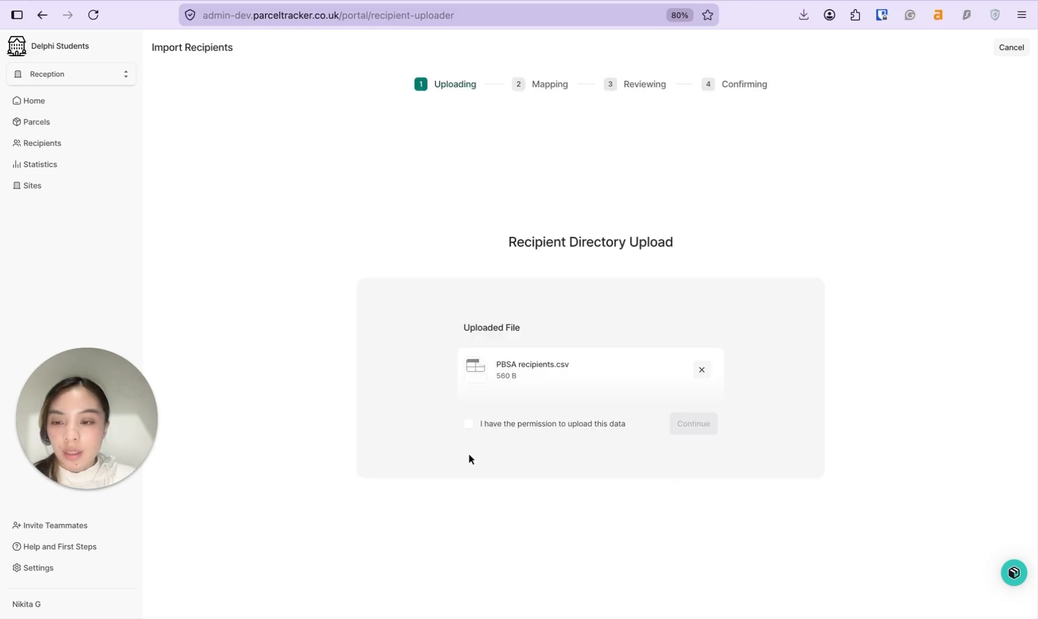
click(475, 428)
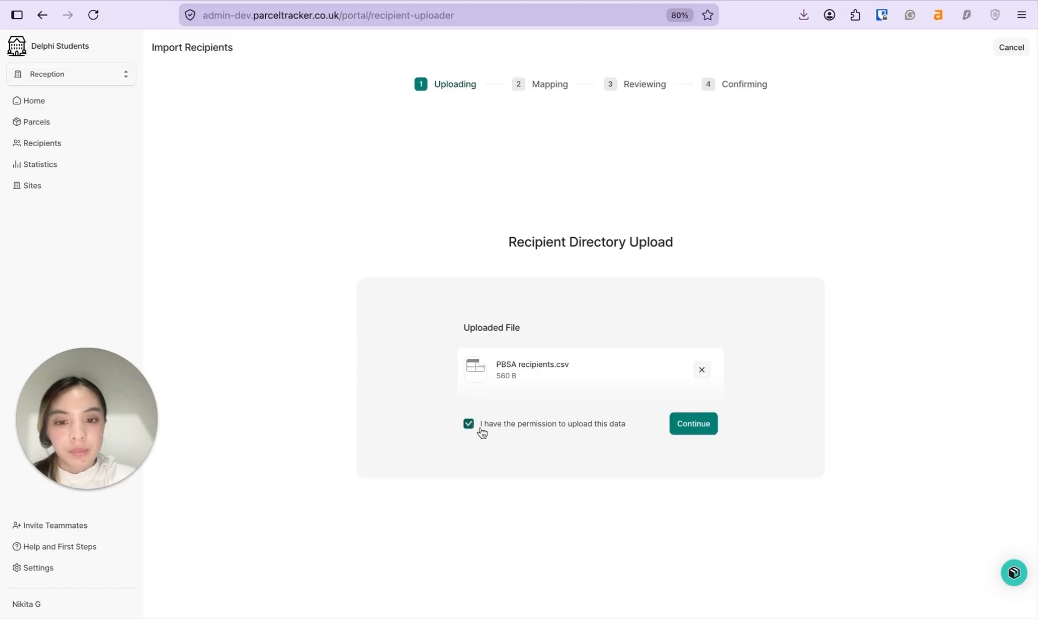
click(712, 434)
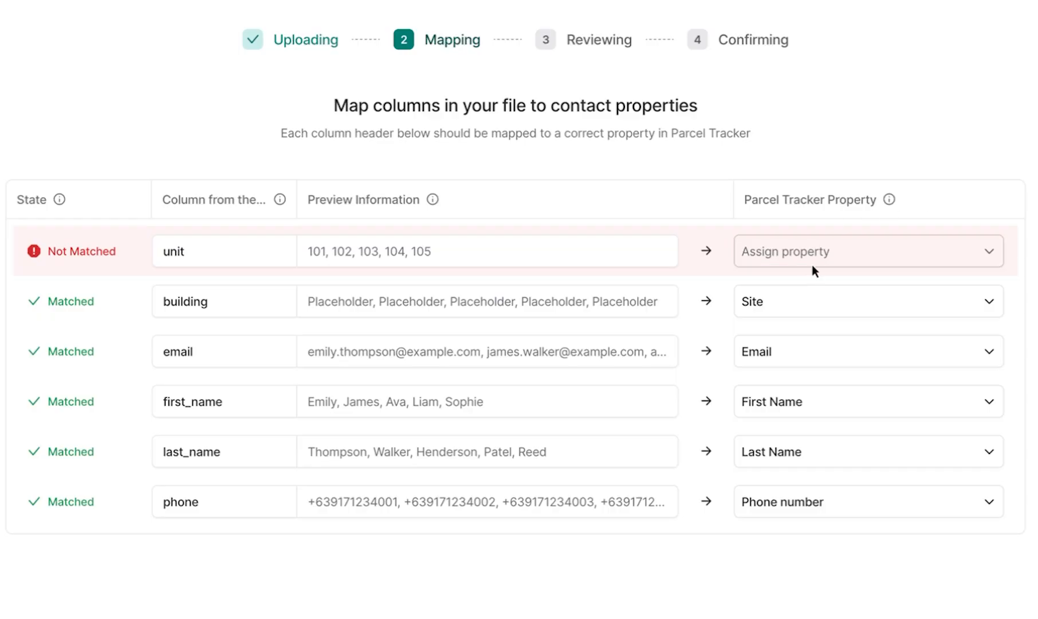
Step: Map the unmatched unit column to Location and continue to the data review
click(890, 259)
click(802, 397)
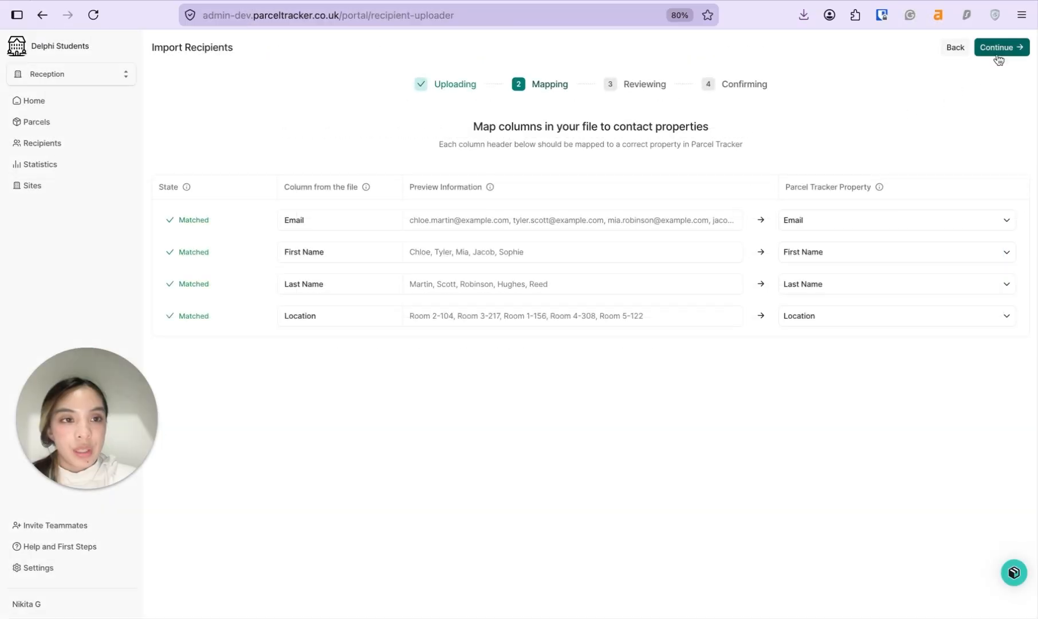
click(1003, 48)
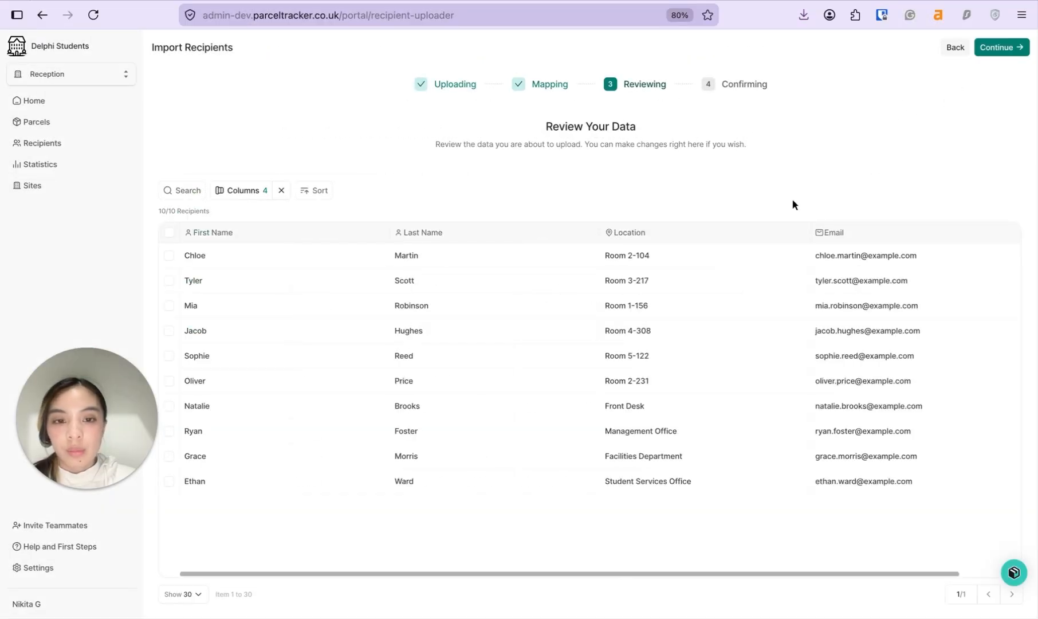
Step: Change the first recipient's location to Room 2-109 and continue to confirmation
click(709, 257)
key(BackSpace)
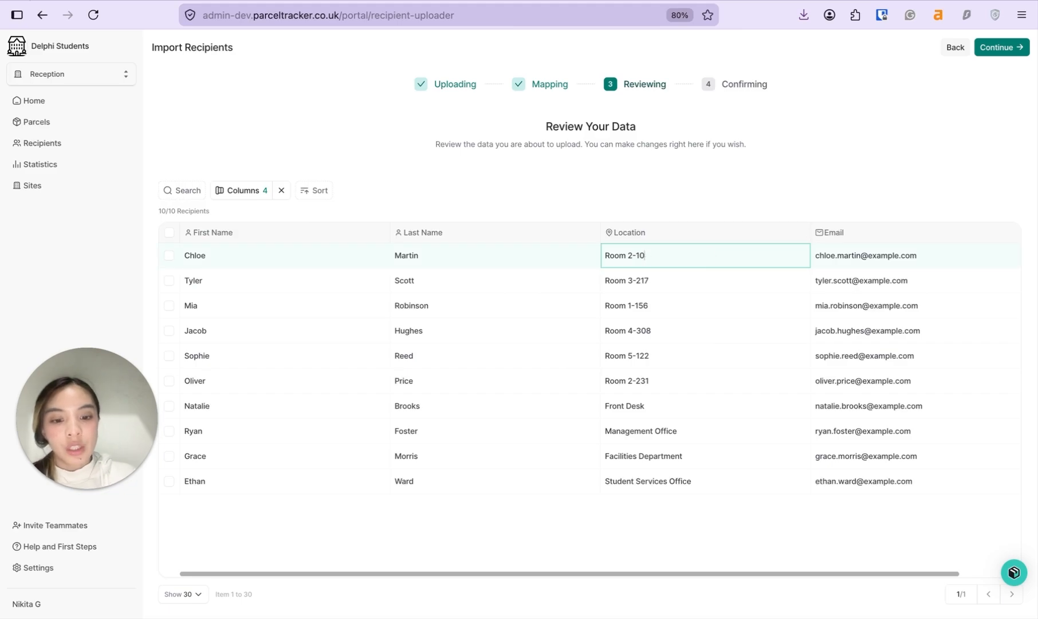
text(9)
click(903, 177)
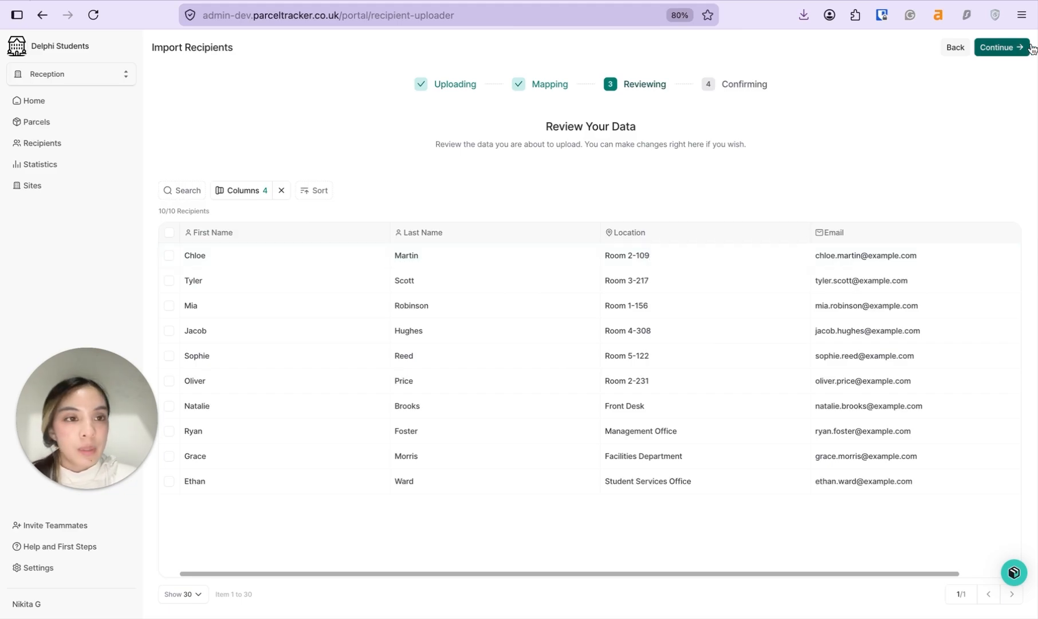
click(1007, 47)
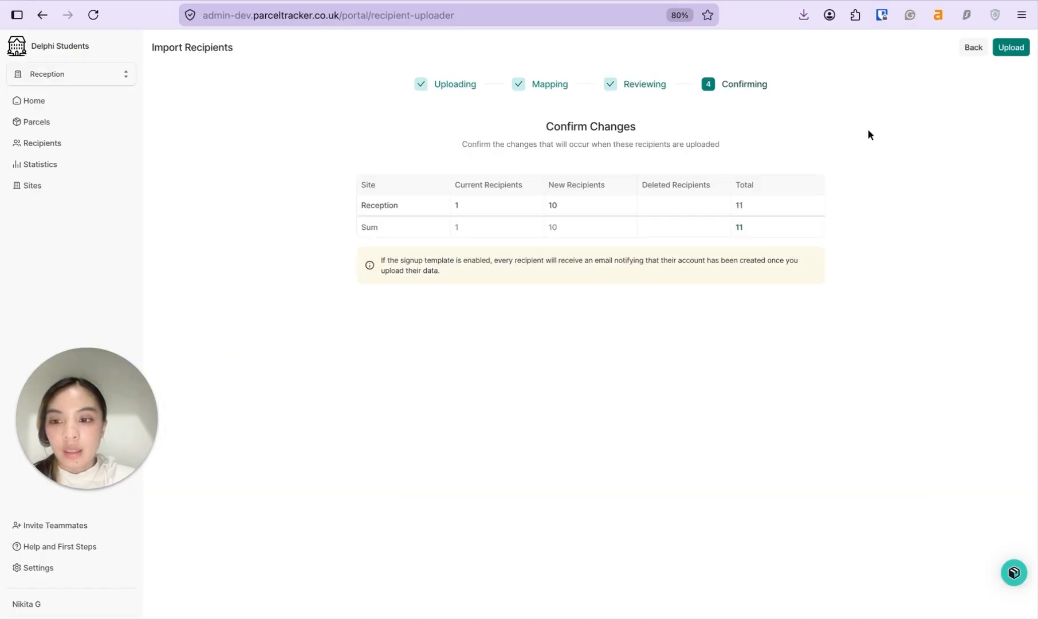
Step: Upload the 10 new recipients and view the full directory of 11
click(1012, 47)
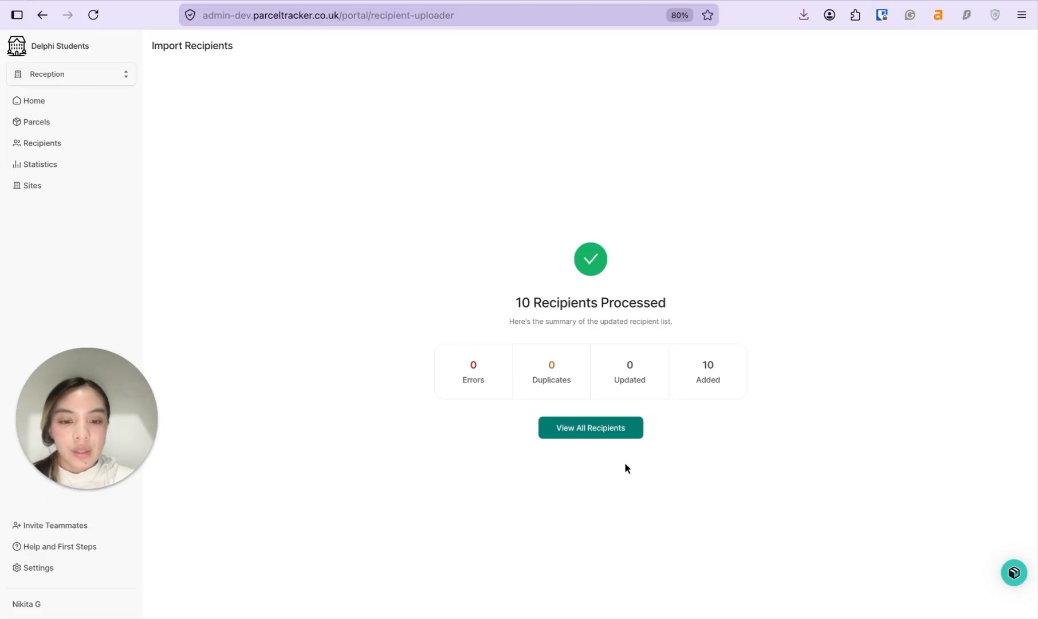
click(596, 429)
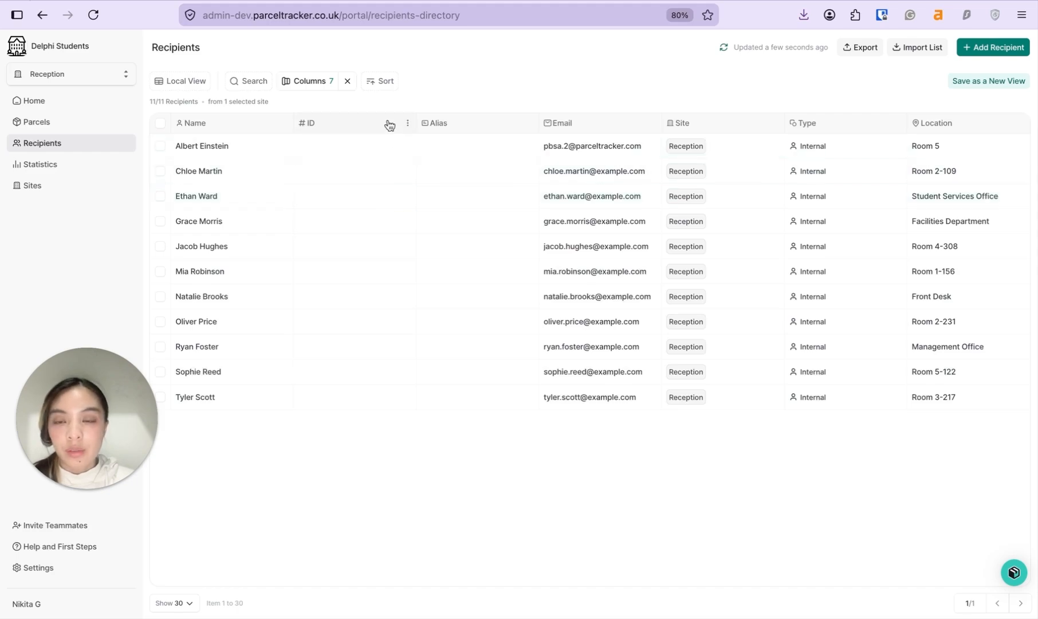
Step: Hide the ID column using its header's options menu
click(408, 127)
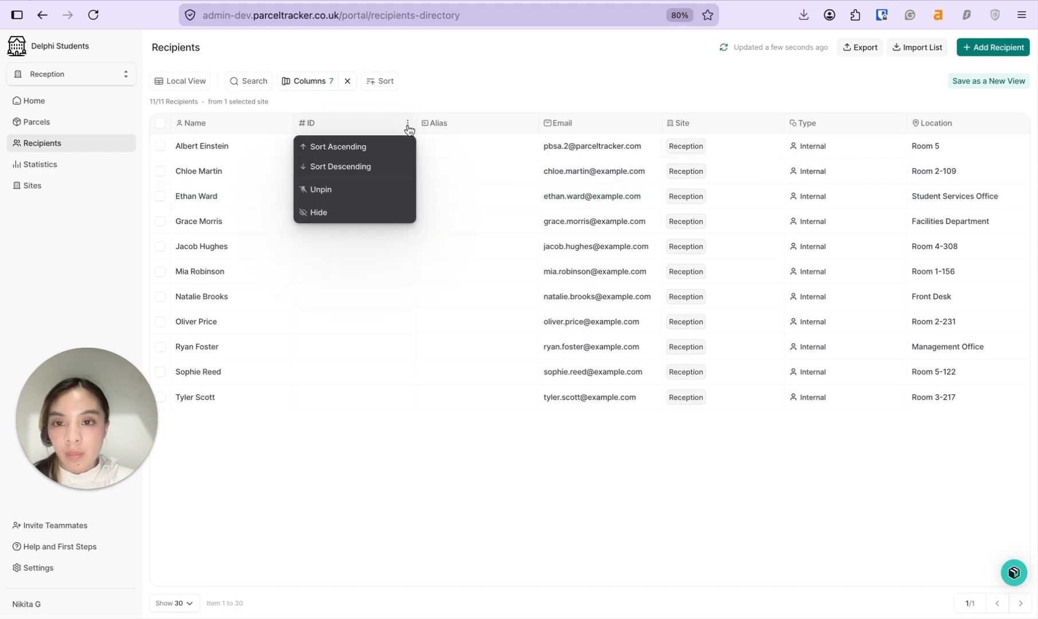
click(364, 214)
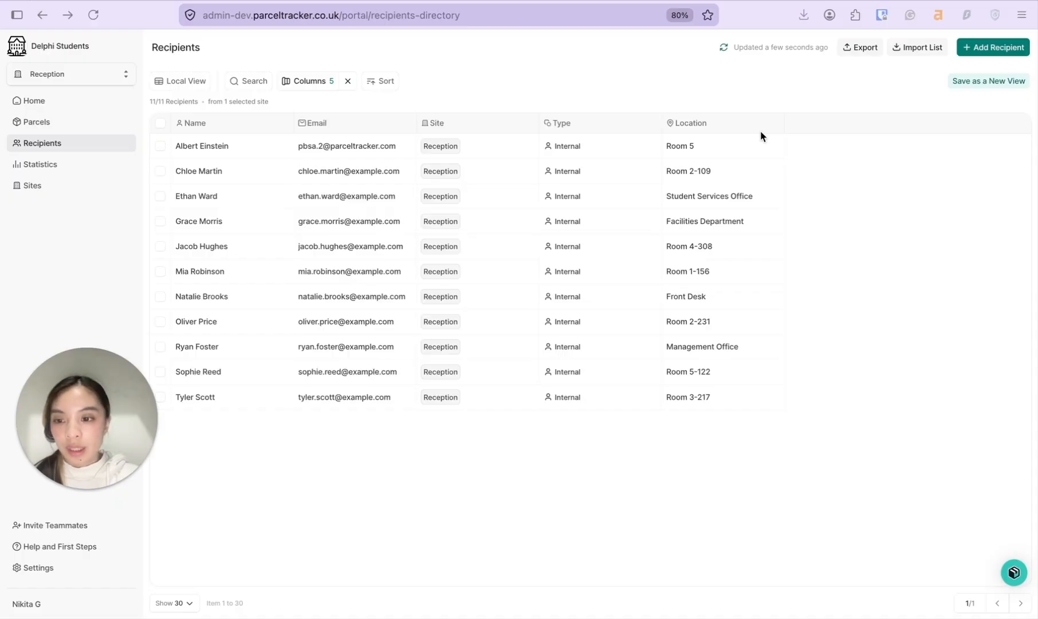
Step: Add a new recipient with their e-mail address, located at 1-007
click(994, 47)
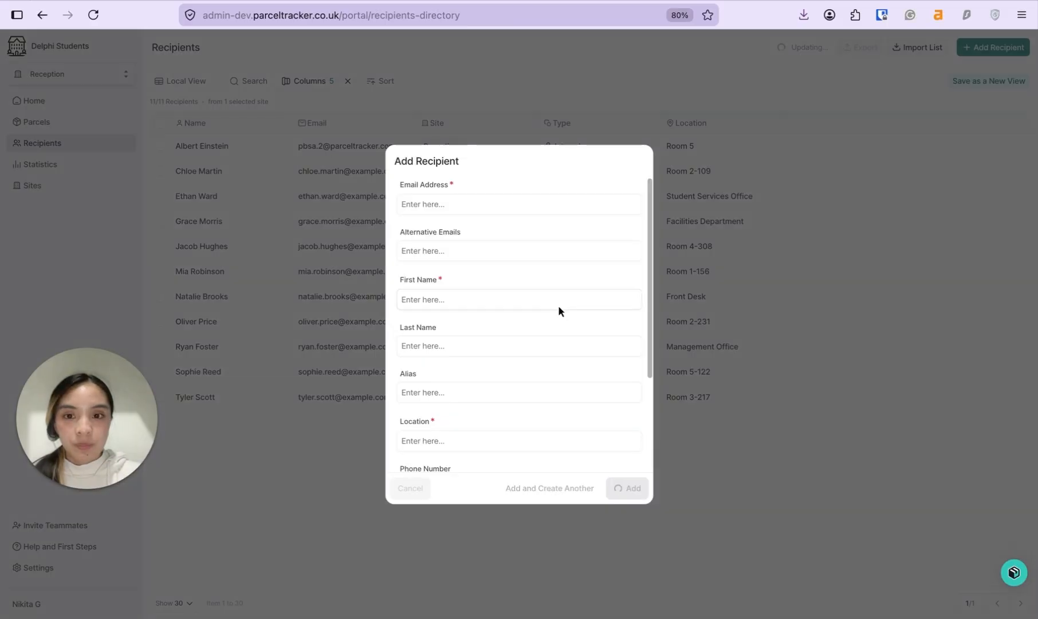
click(486, 211)
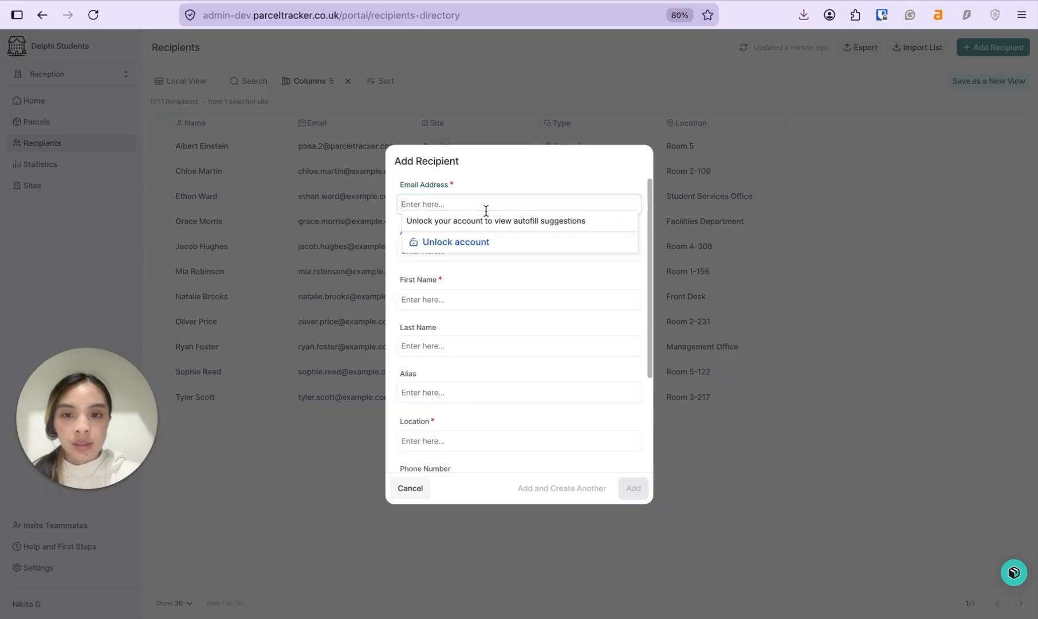
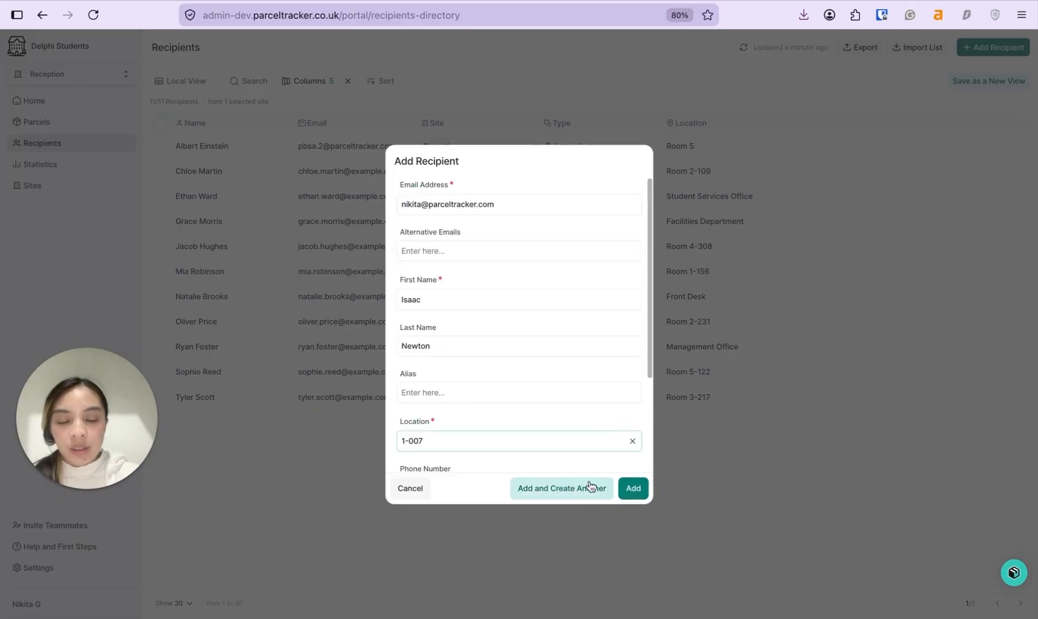
click(633, 489)
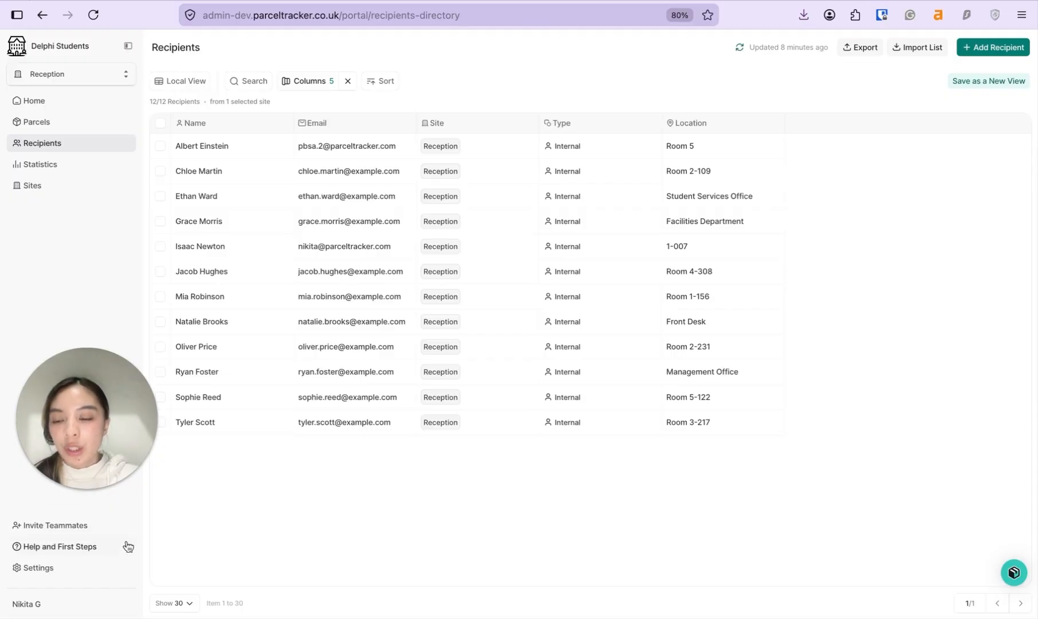
Step: Invite a new mailroom user by e-mail at the Normal level and send the invitation
click(80, 569)
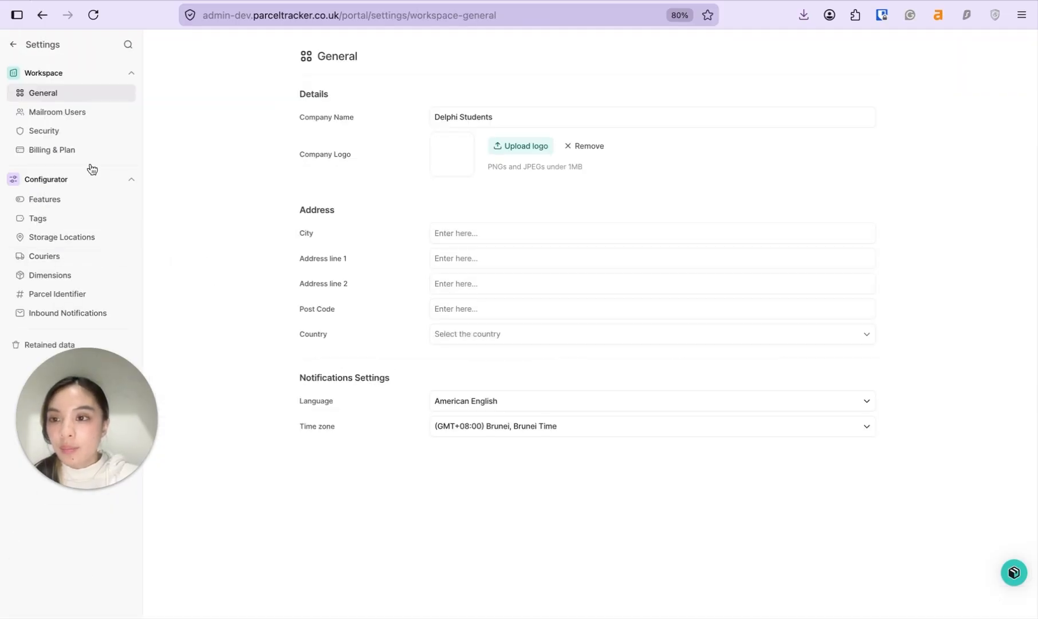
click(84, 118)
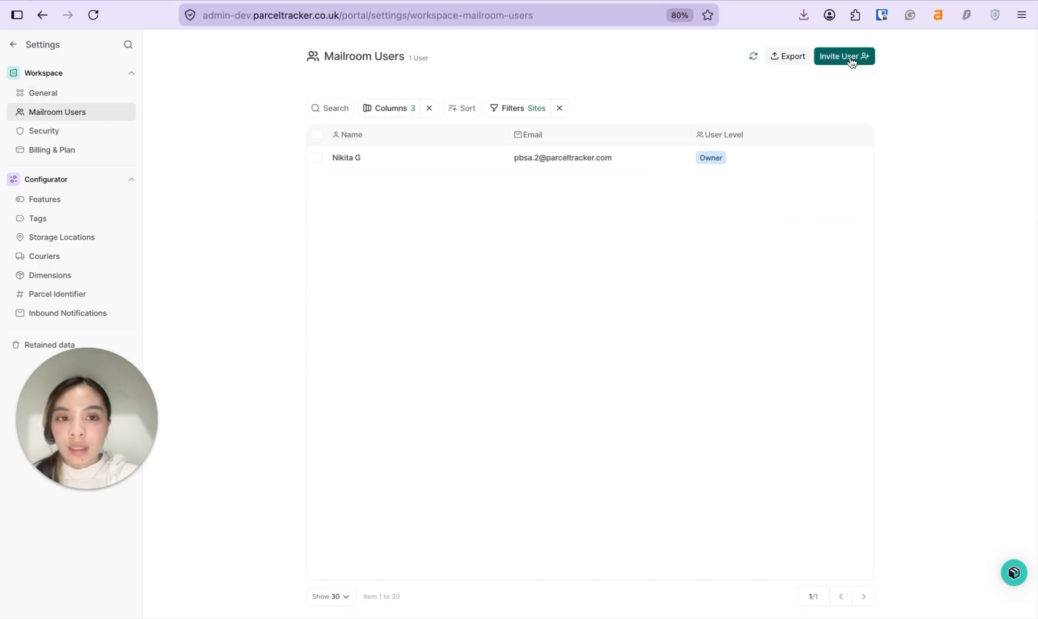
click(846, 57)
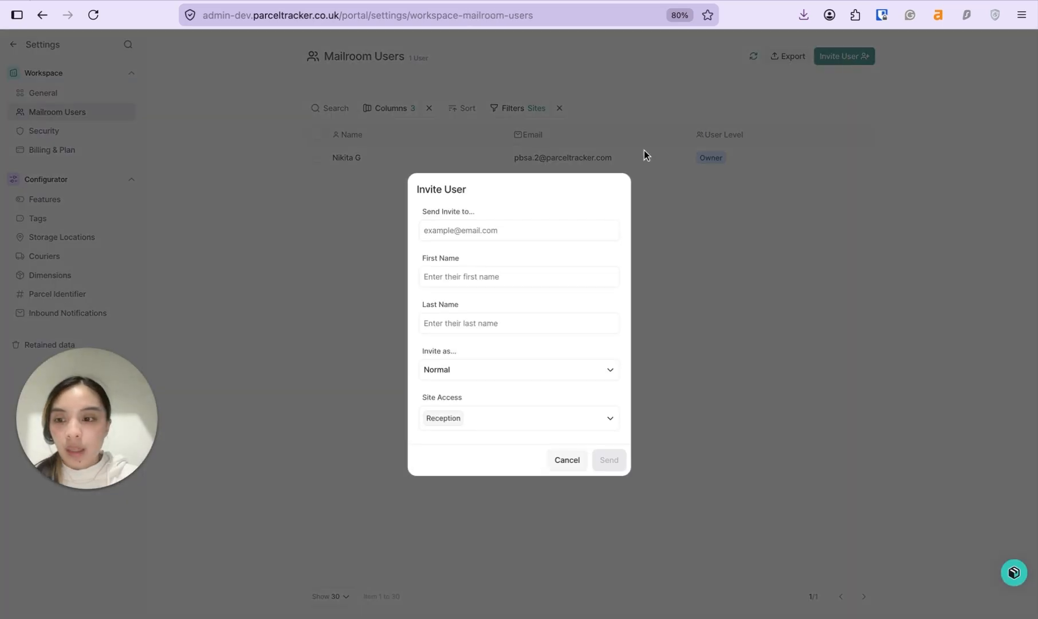
click(565, 233)
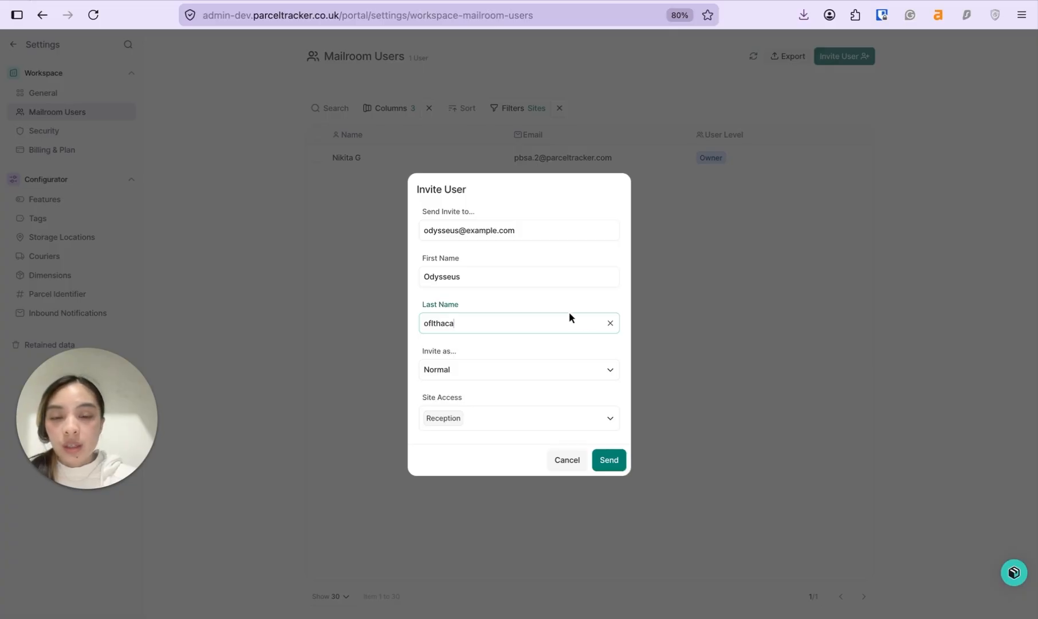
click(594, 373)
click(593, 376)
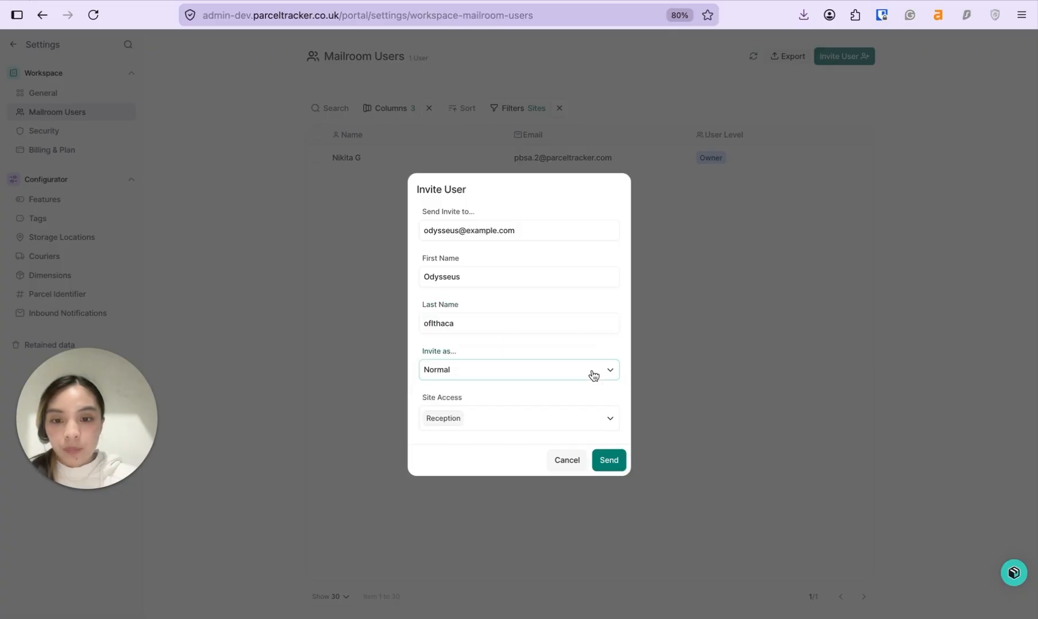
click(617, 455)
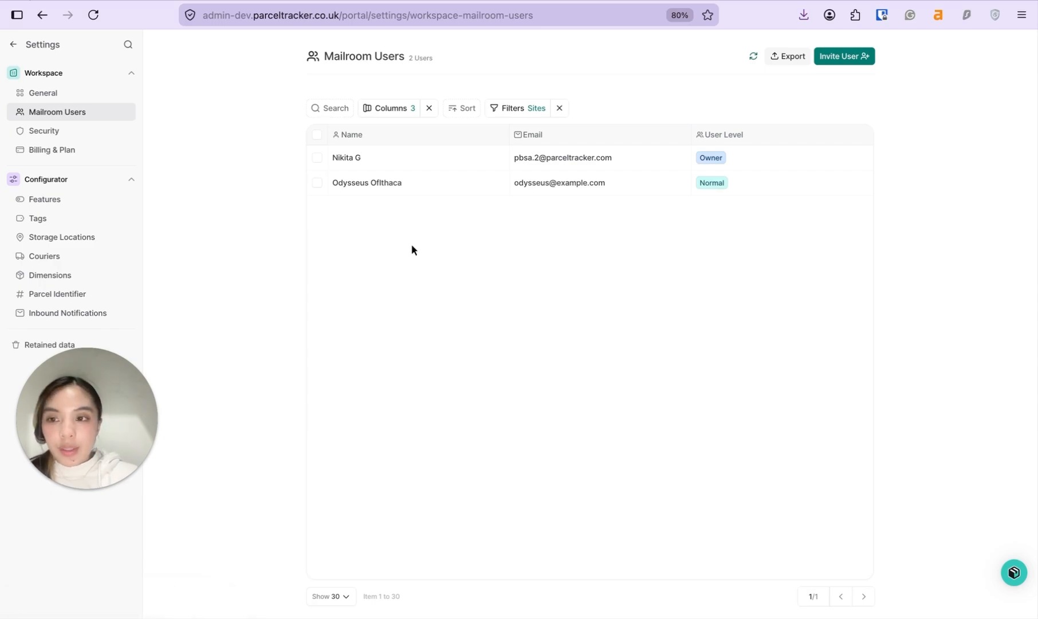
Step: Create a 'High Value' parcel tag with a chosen colour
click(78, 222)
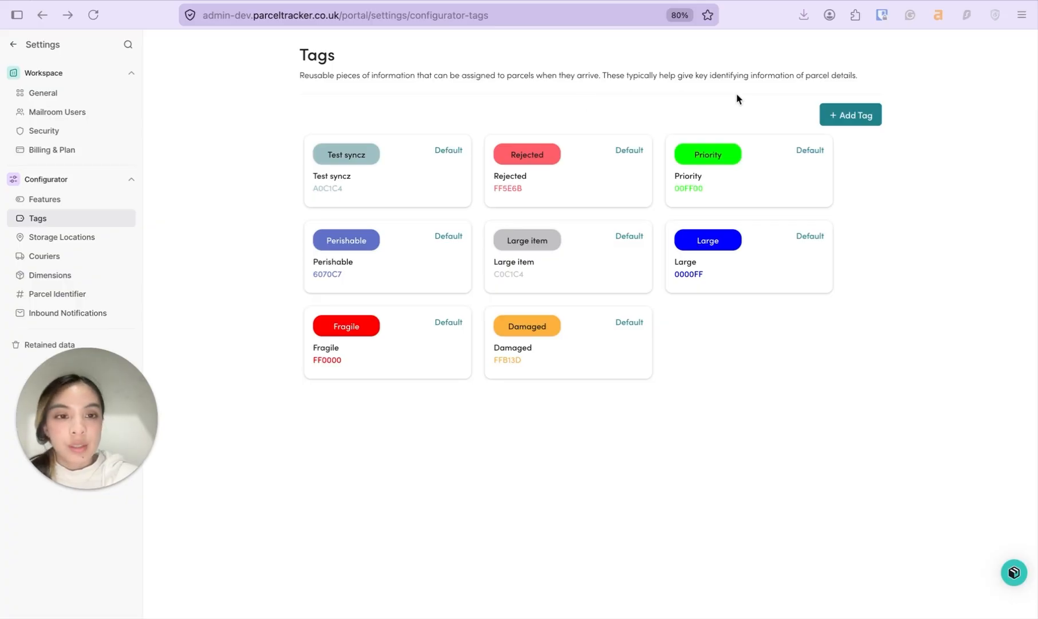
click(859, 124)
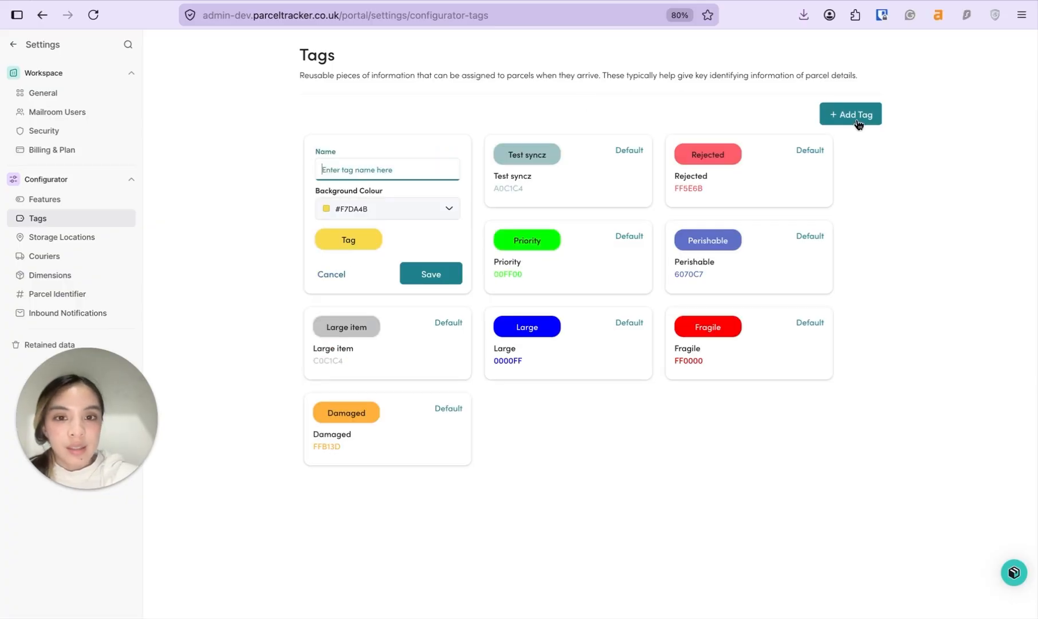
click(433, 208)
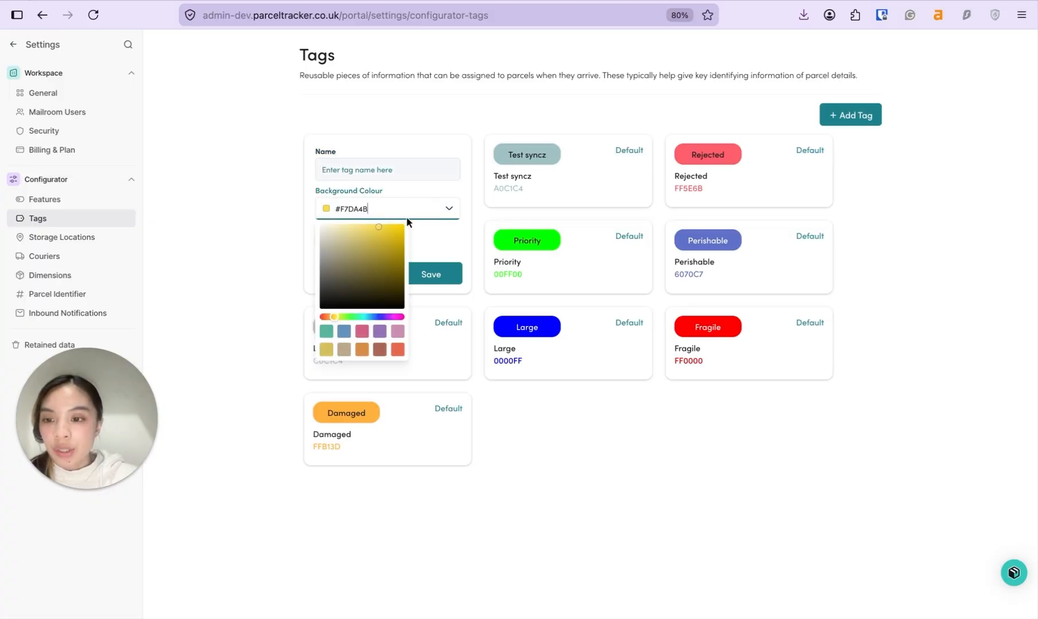
click(430, 168)
text(High Value)
key(Return)
Step: Add a 'Signature Required' tag, then go to the Storage Locations settings
click(850, 115)
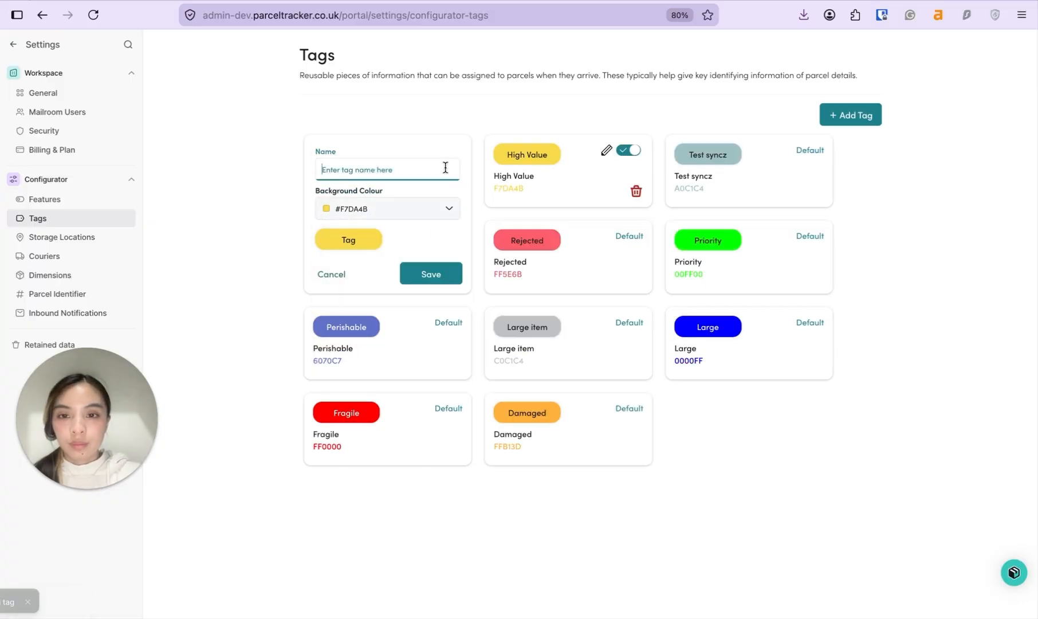
click(445, 167)
text(Signature Required)
click(430, 273)
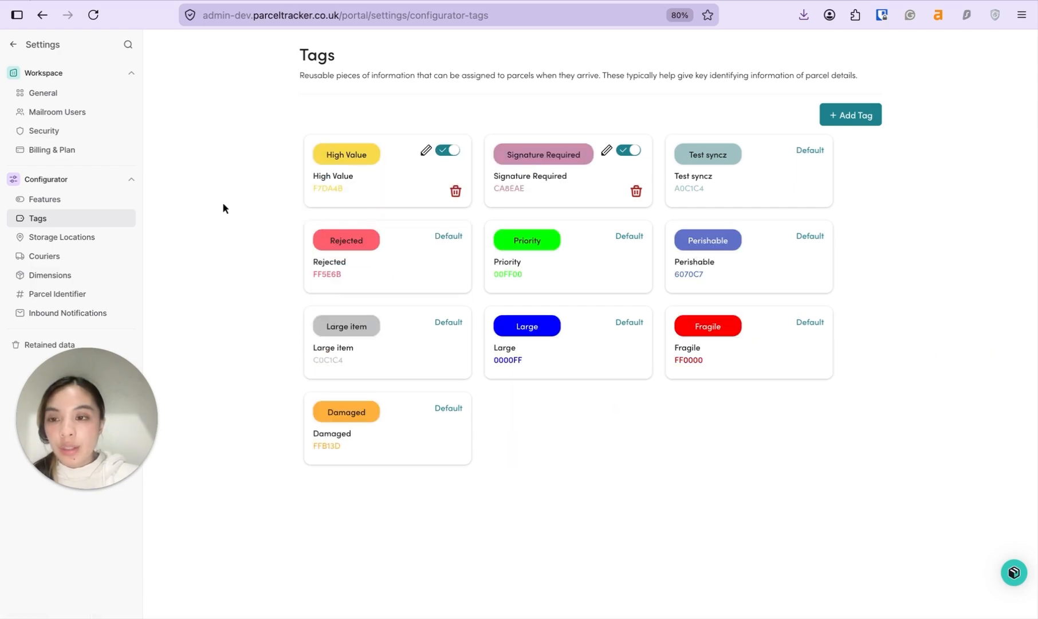
click(104, 248)
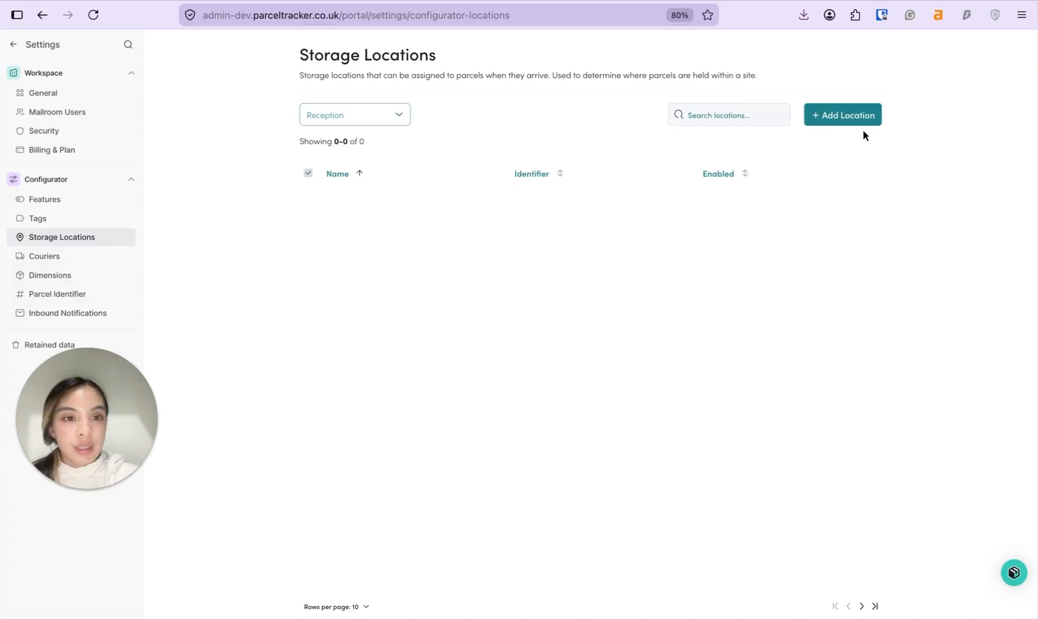
Step: Add storage locations Shelf A, Shelf B and Shelf C for Reception
click(852, 117)
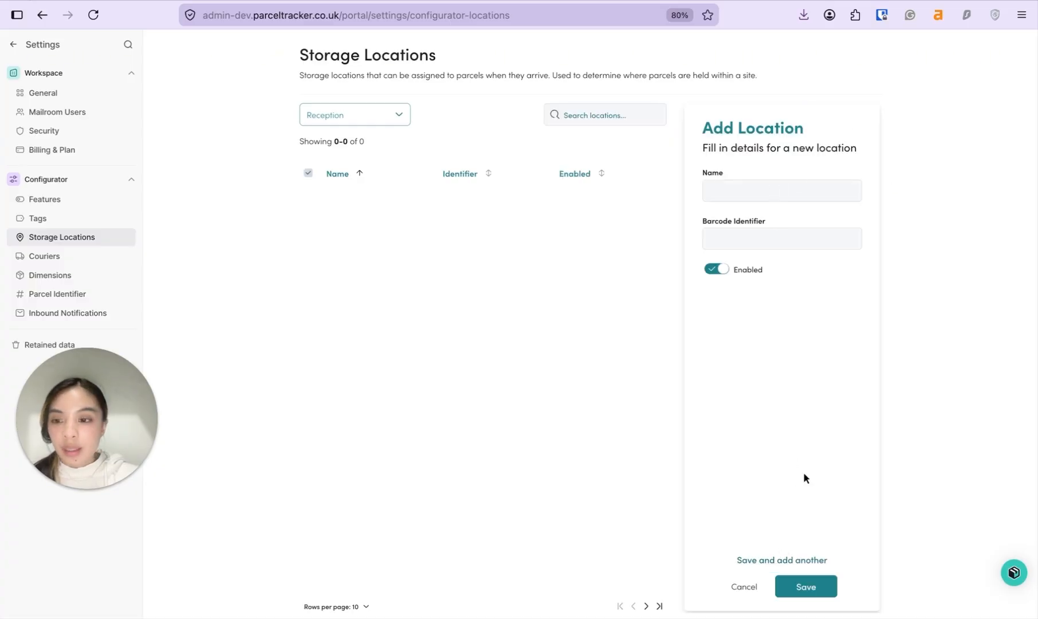
click(798, 194)
text(Shelf A)
key(Return)
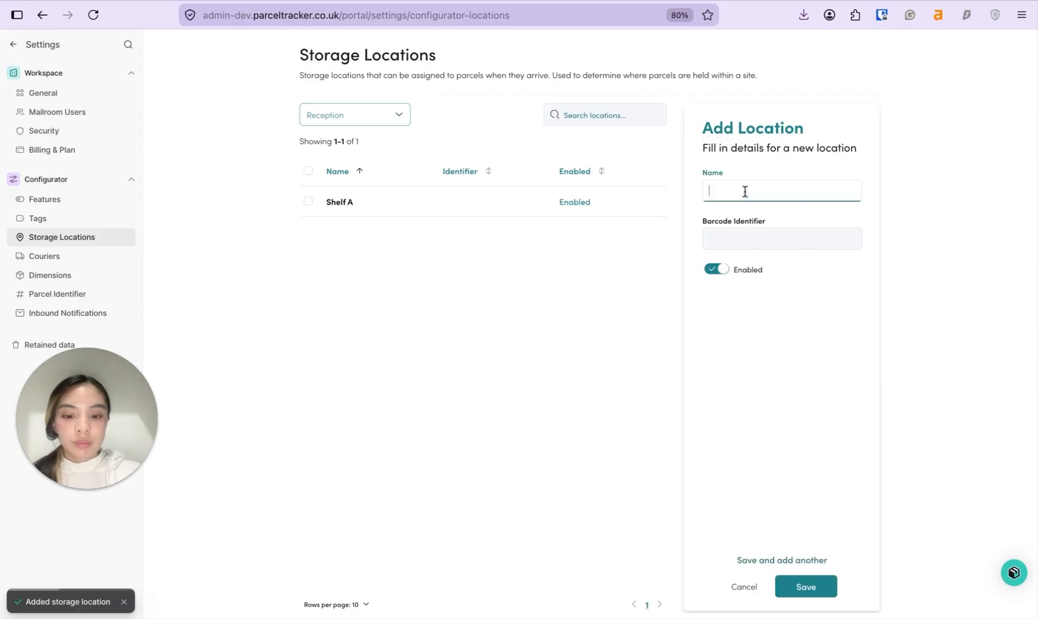
text(Shelf B)
click(752, 560)
click(755, 198)
text(Shelf C)
click(778, 560)
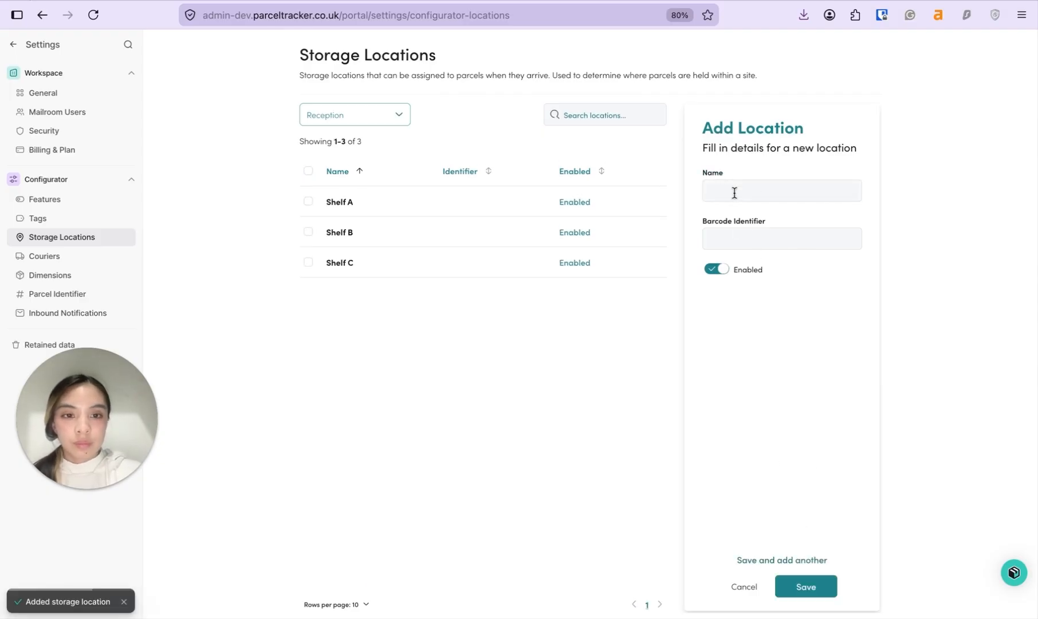
Step: Add storage locations Locker X and Locker Y, then go to Inbound Notifications
click(735, 193)
text(Locker X)
click(776, 560)
click(751, 189)
text(Locker Y)
key(Return)
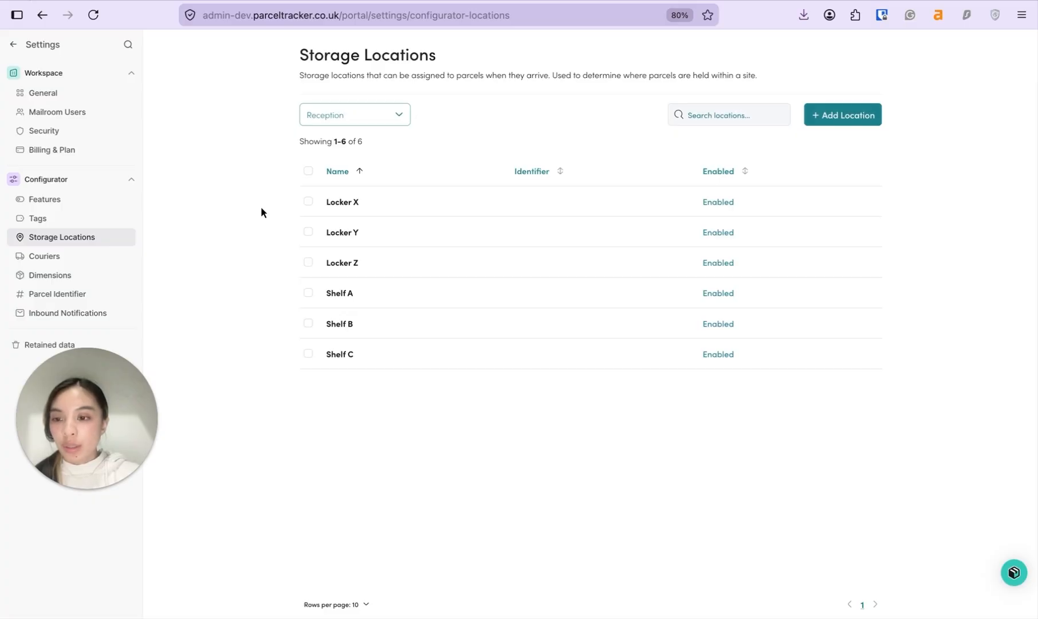
click(106, 315)
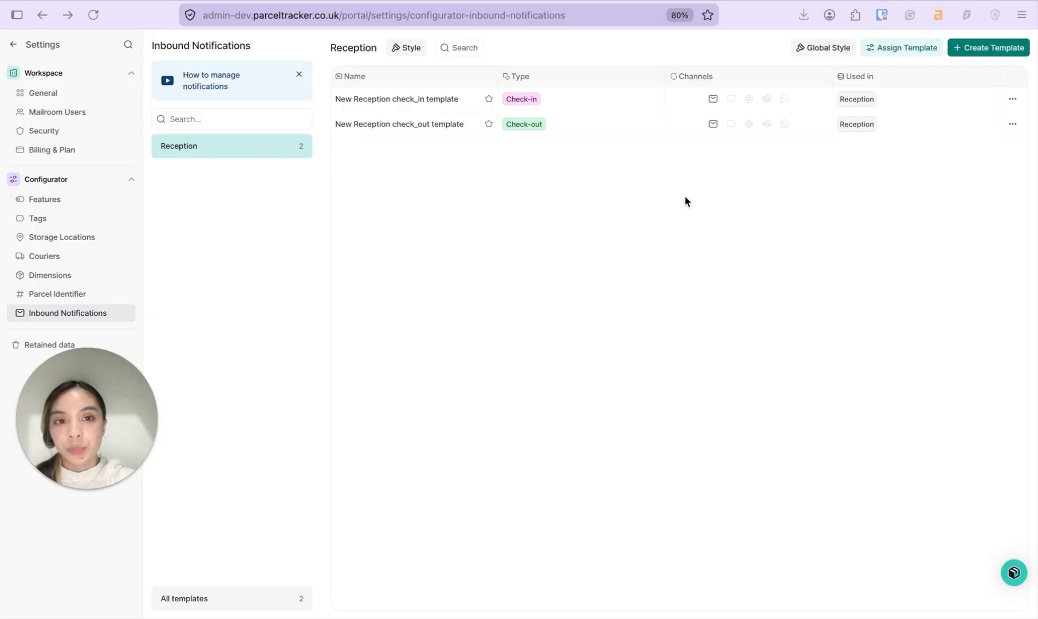
Step: Upload and crop PBS4 logo.png as the notification logo at Medium size
click(825, 47)
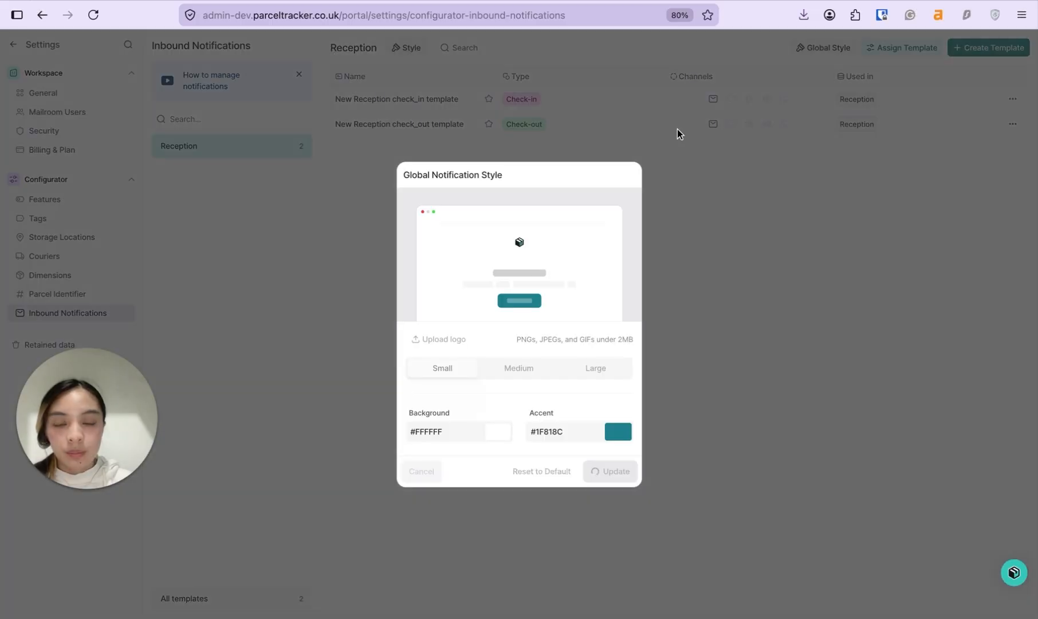
click(444, 339)
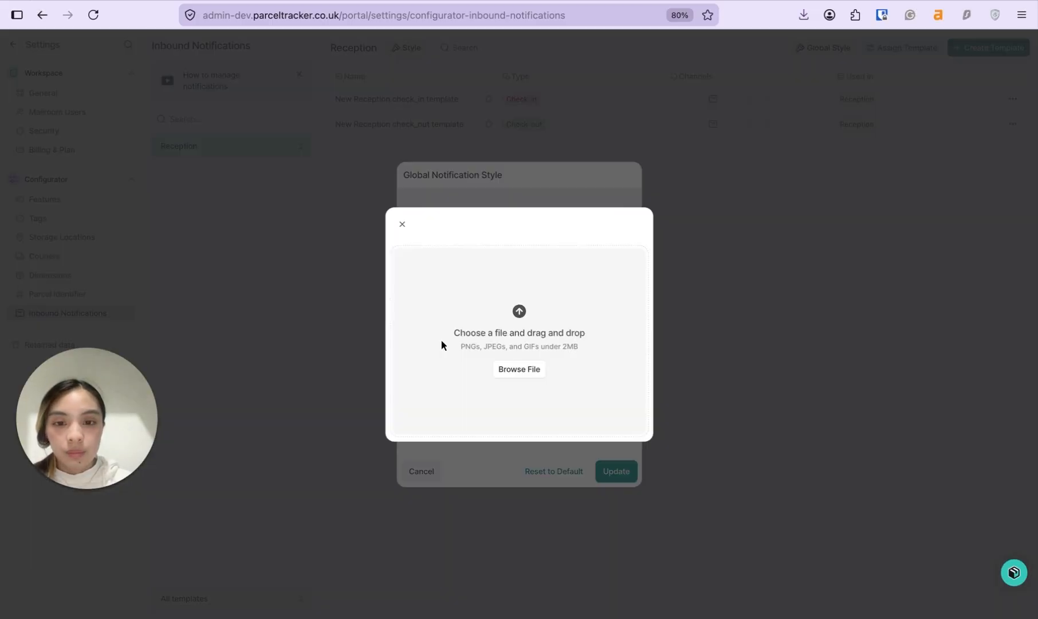
click(504, 371)
click(449, 159)
click(762, 346)
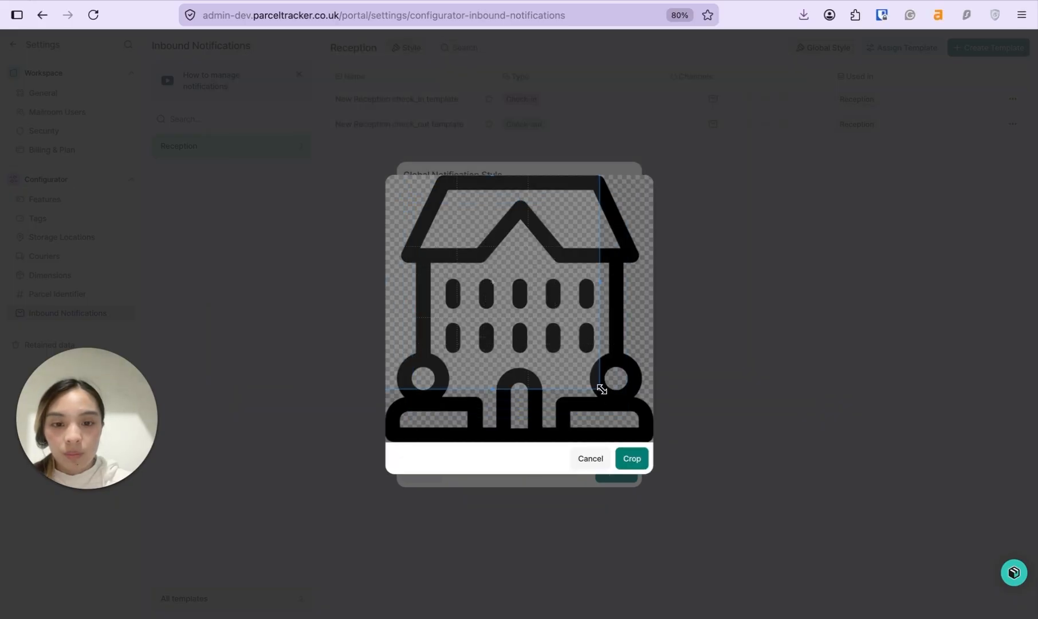
click(632, 458)
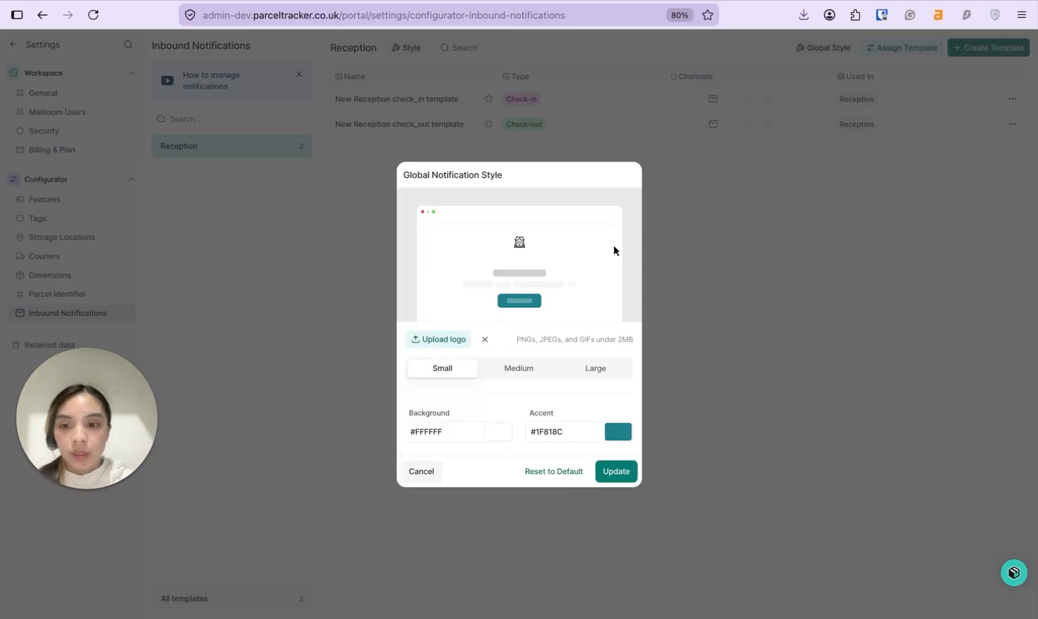
click(528, 370)
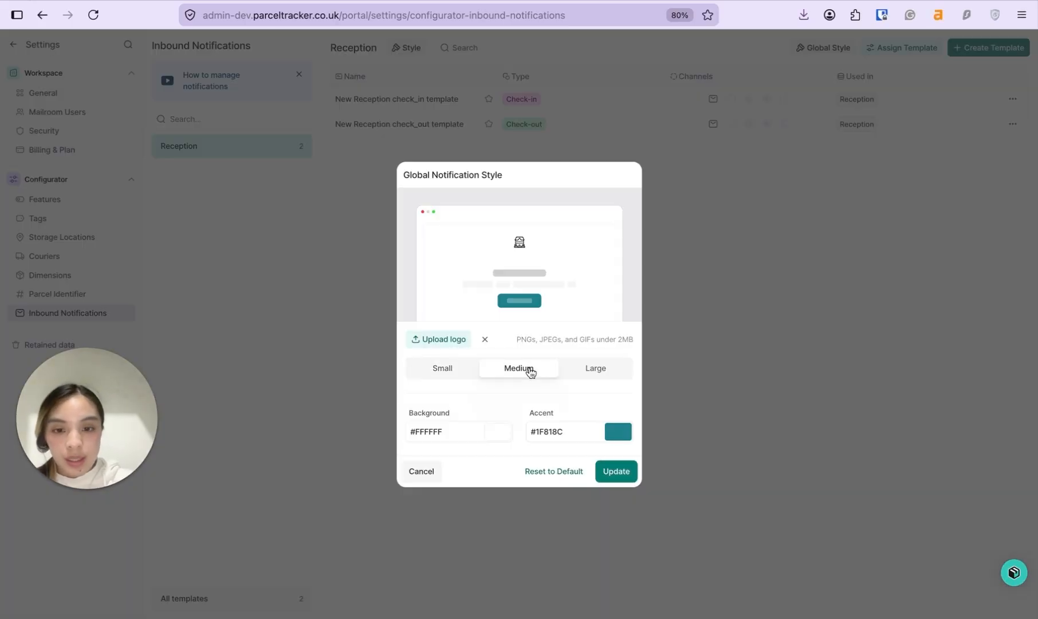
click(594, 367)
click(484, 370)
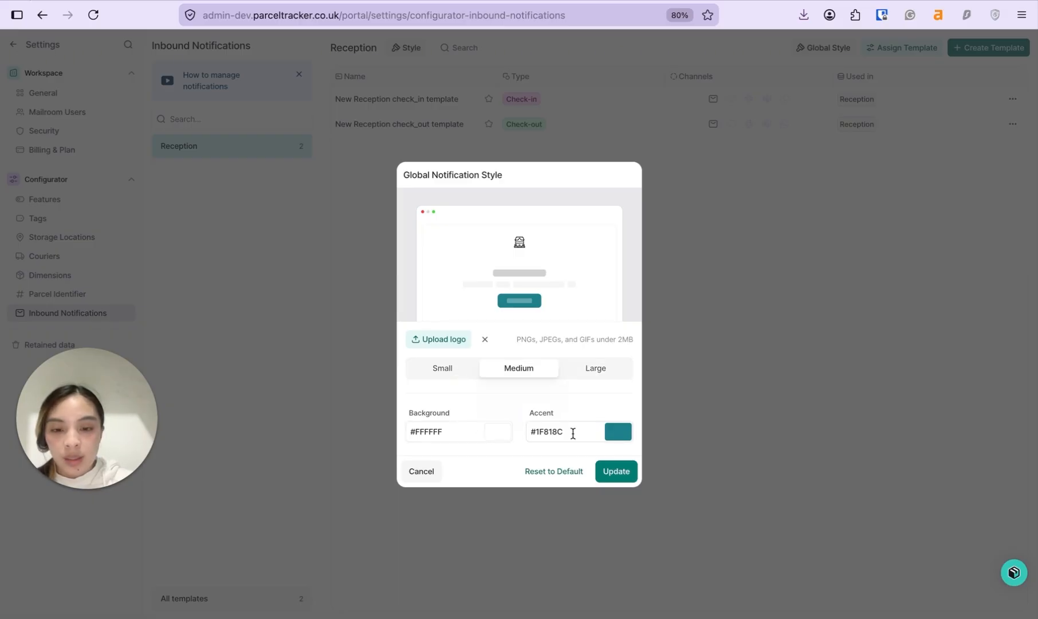
Step: Set background colour #b4ffd9 and accent #005e3d, then save the global style
click(475, 429)
click(447, 412)
drag(437, 338, 433, 307)
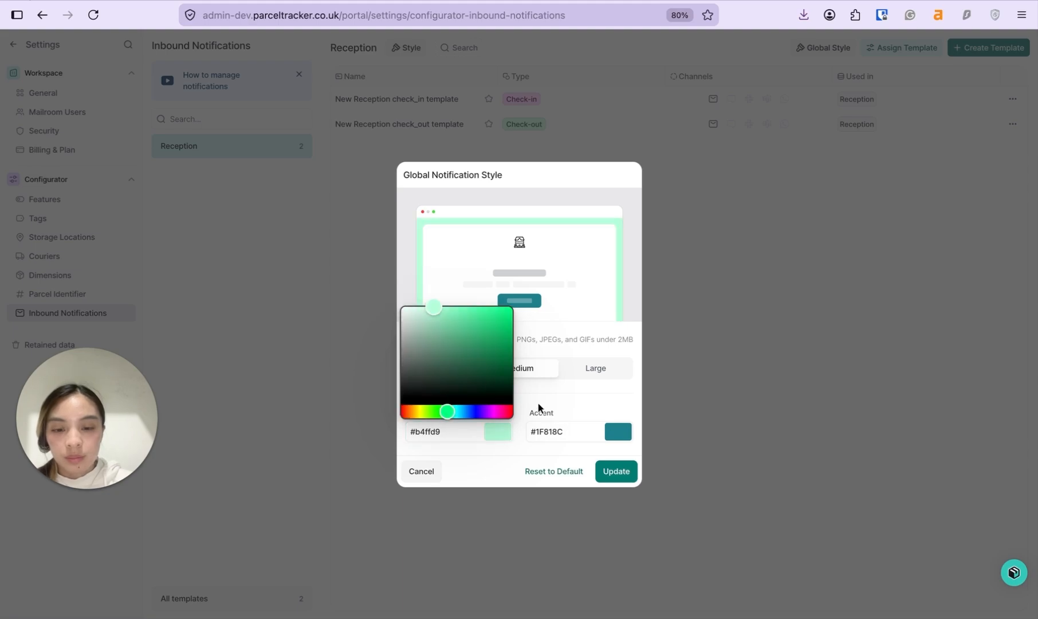
click(558, 431)
mouse_move(579, 411)
mouse_down()
mouse_move(589, 411)
mouse_move(570, 411)
mouse_up()
drag(611, 351, 634, 365)
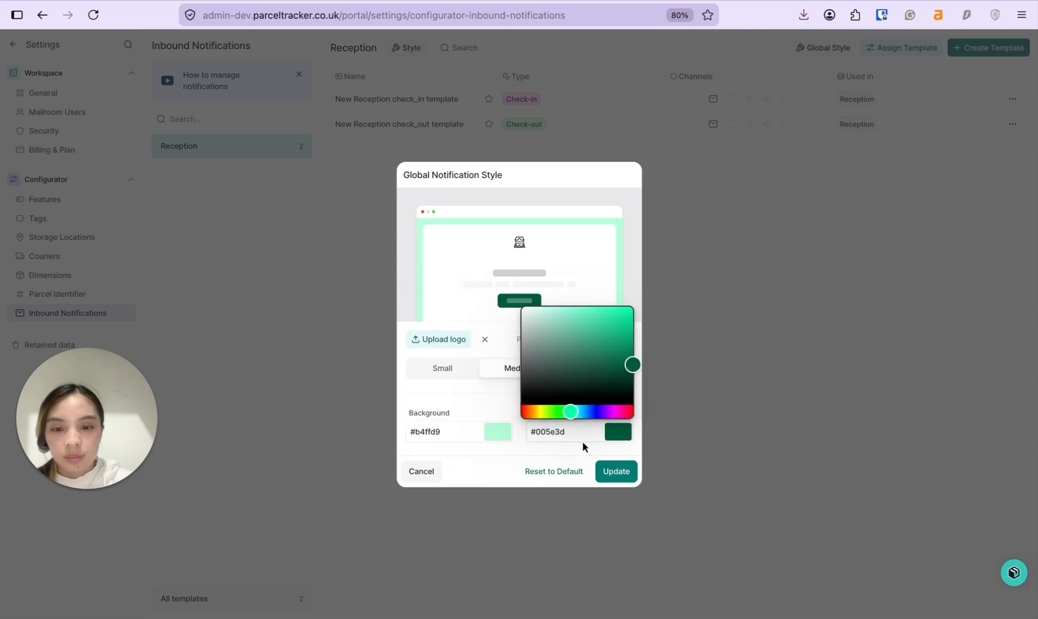
click(477, 401)
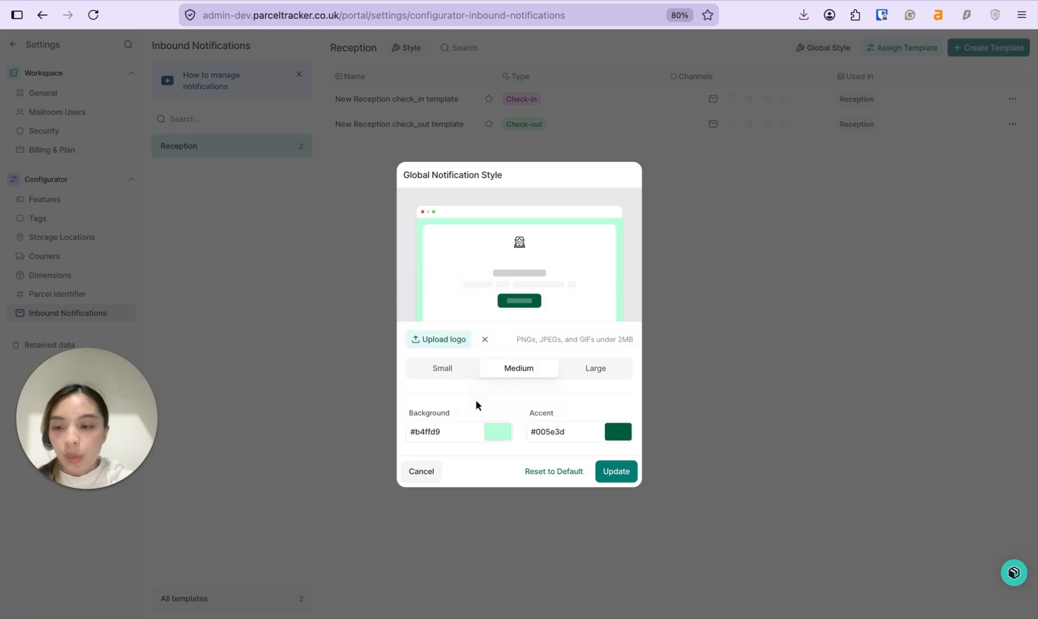
click(614, 472)
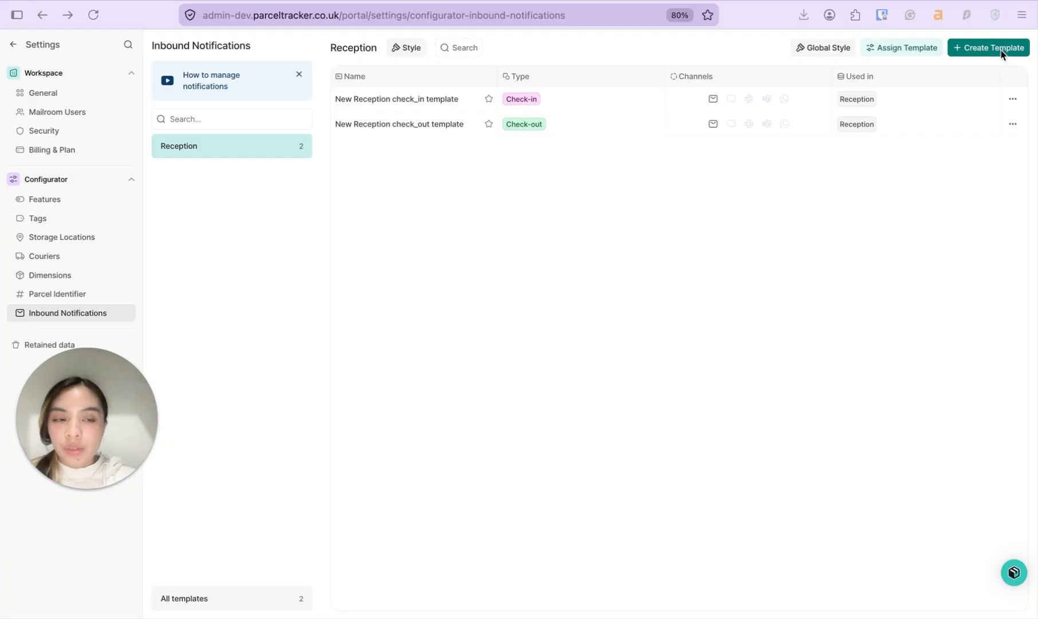
click(968, 50)
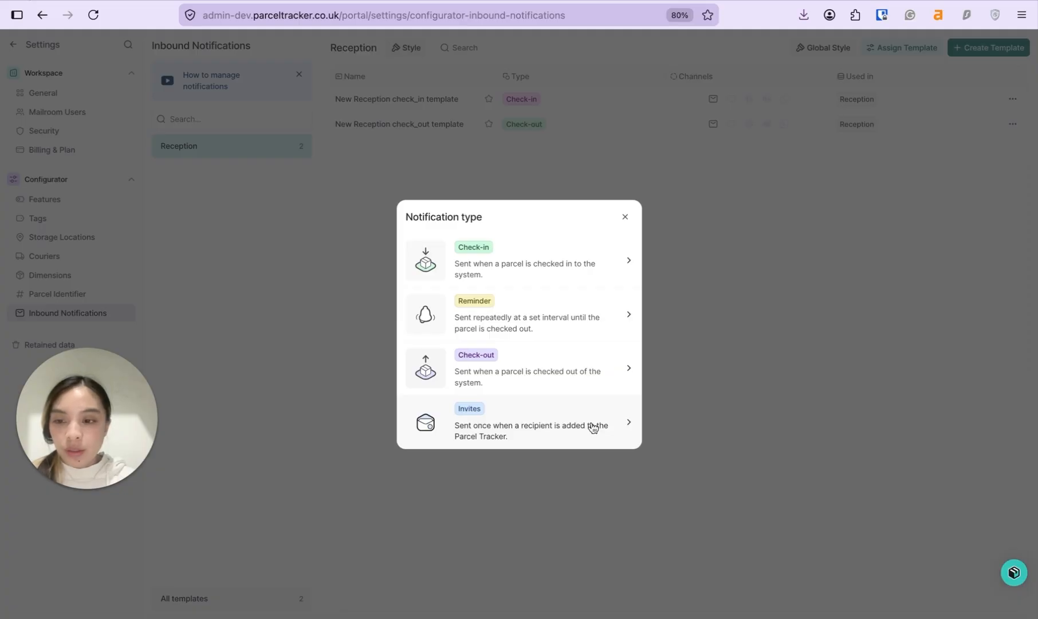
click(452, 160)
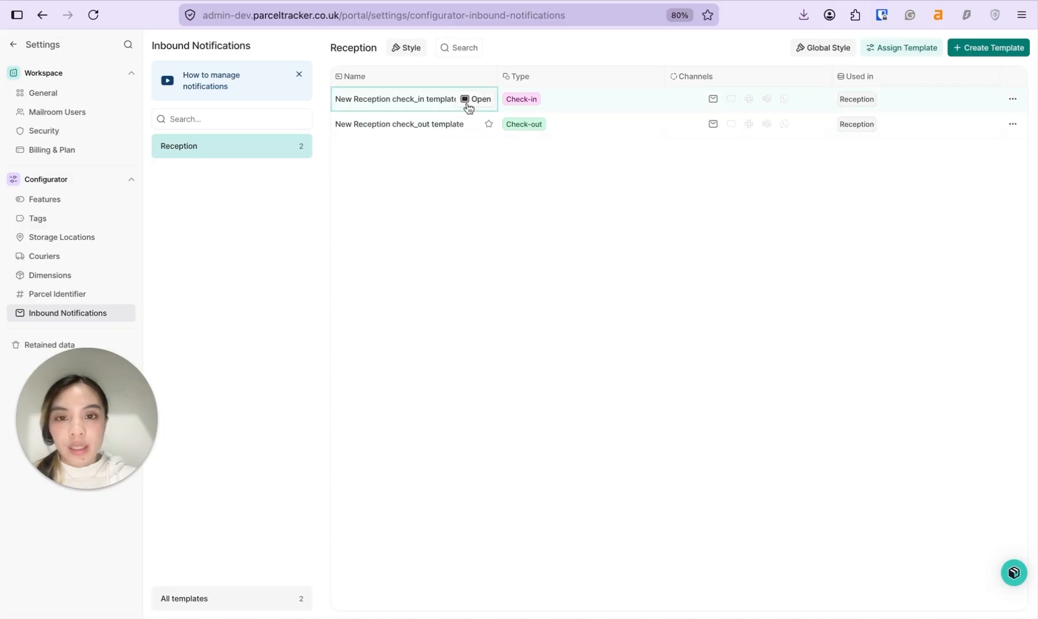
Step: Change the check_in email subject ending to 'arrived to the reception!'
click(474, 101)
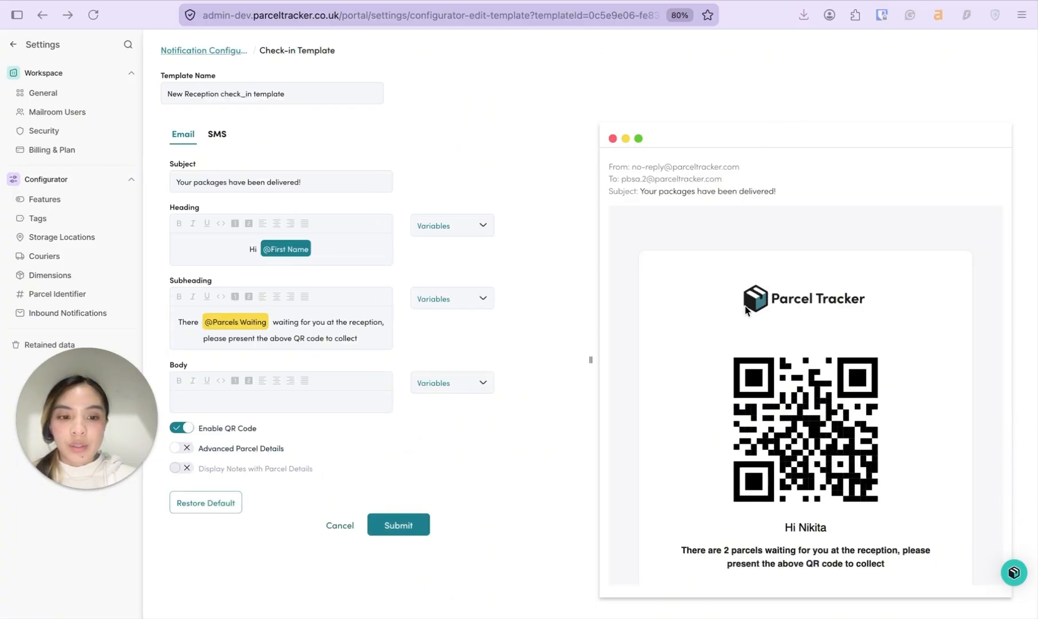
scroll(746, 310, down, 3)
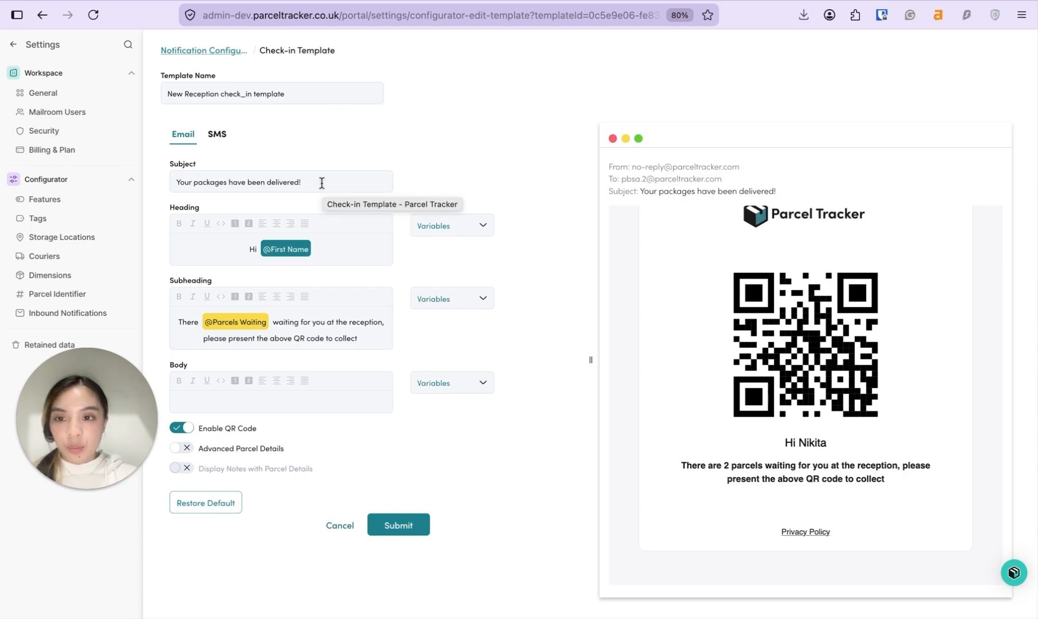
drag(248, 182, 333, 181)
text(arrived to t)
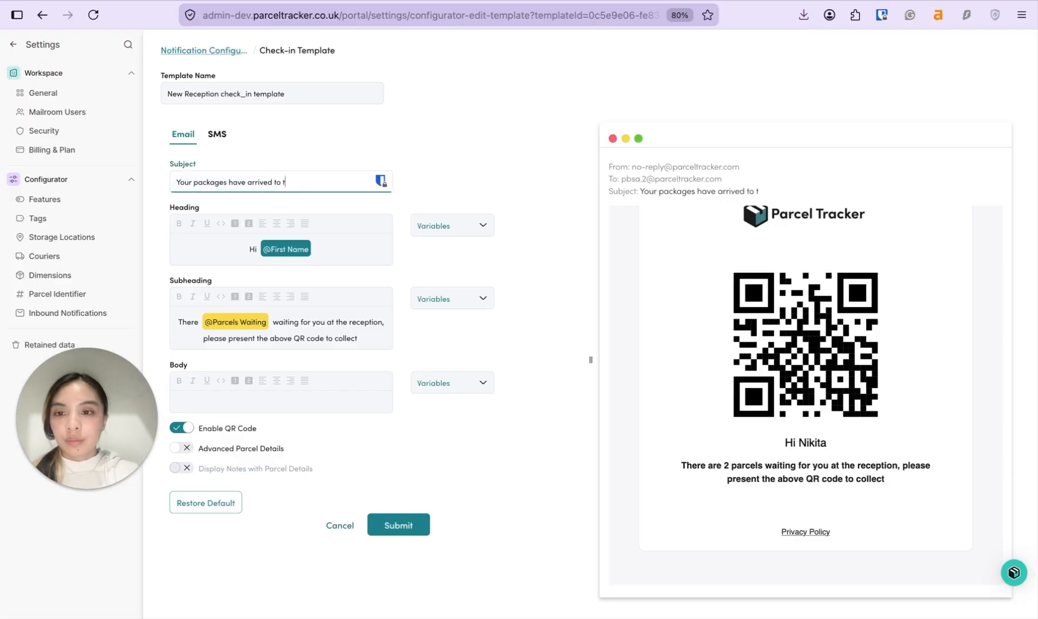
text(he reception!)
Step: Add Last Name to the heading, enable Advanced Parcel Details, and save the template
click(346, 251)
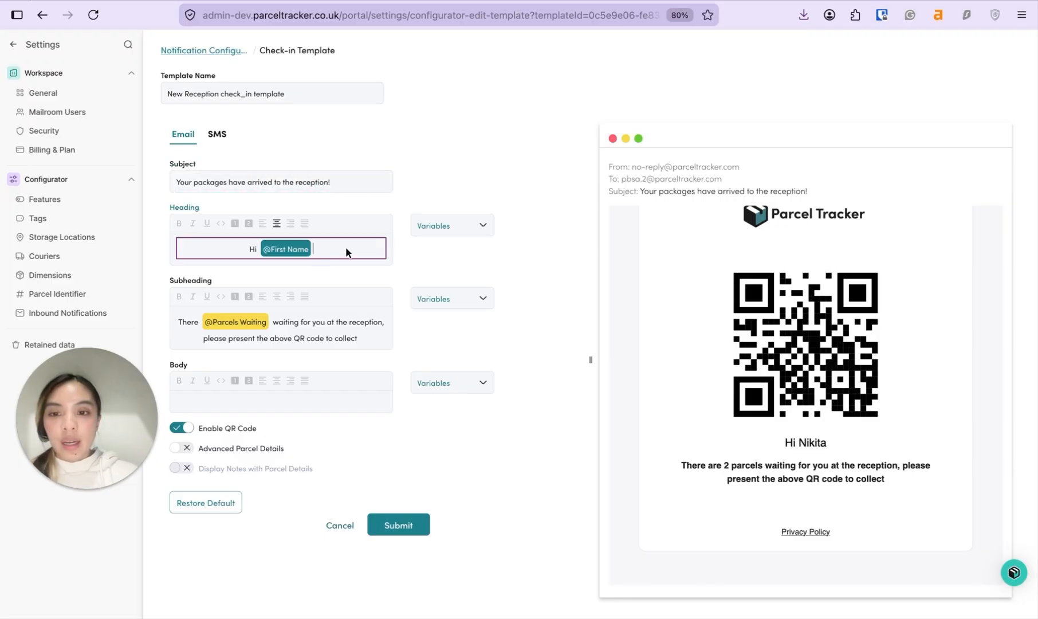
click(456, 225)
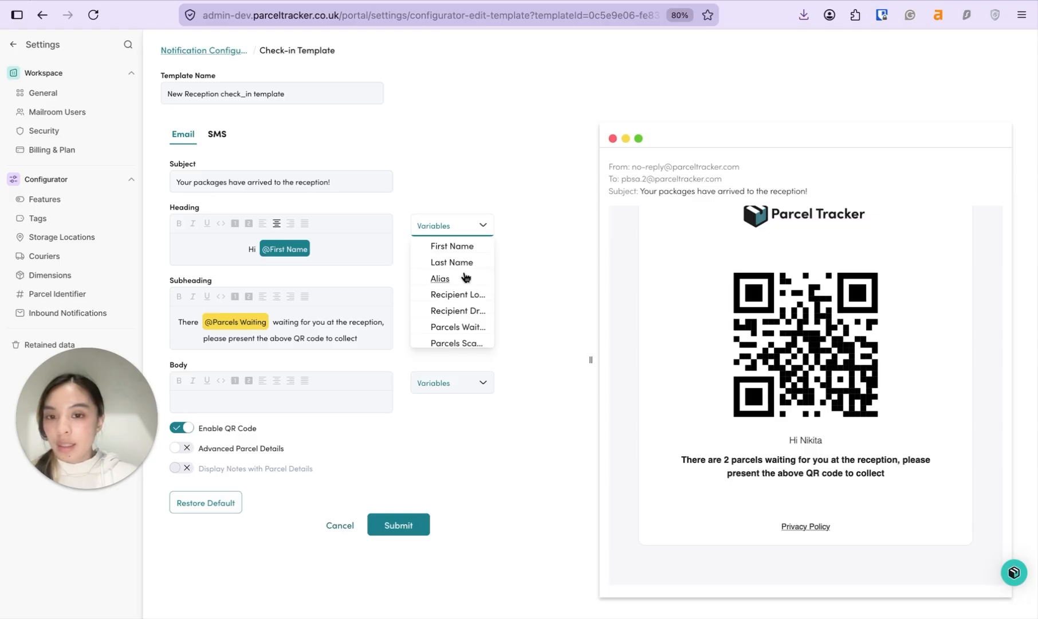
scroll(465, 301, down, 1)
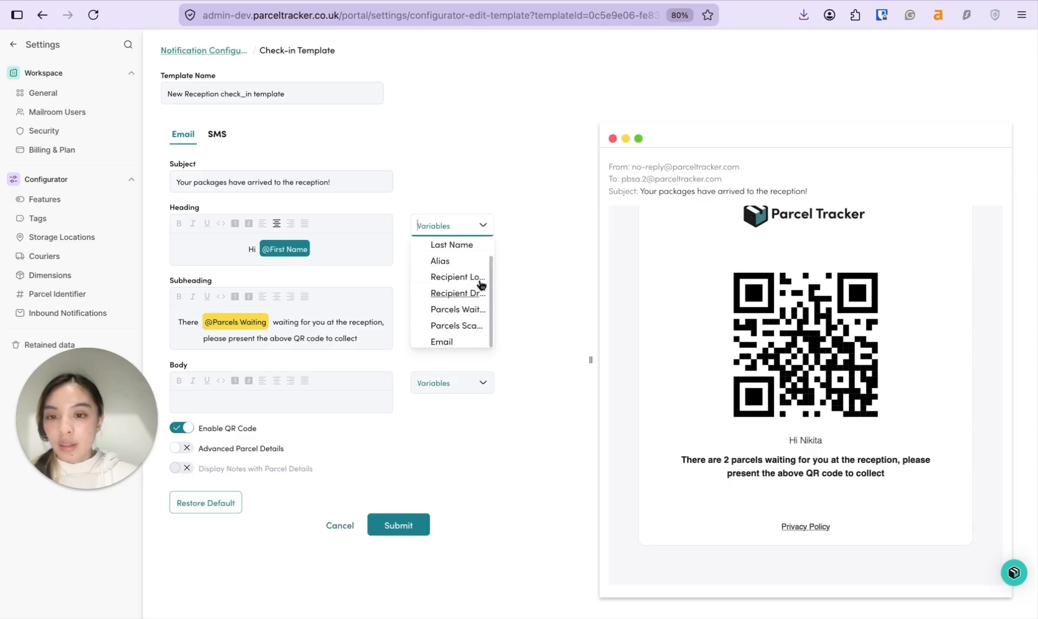
click(465, 245)
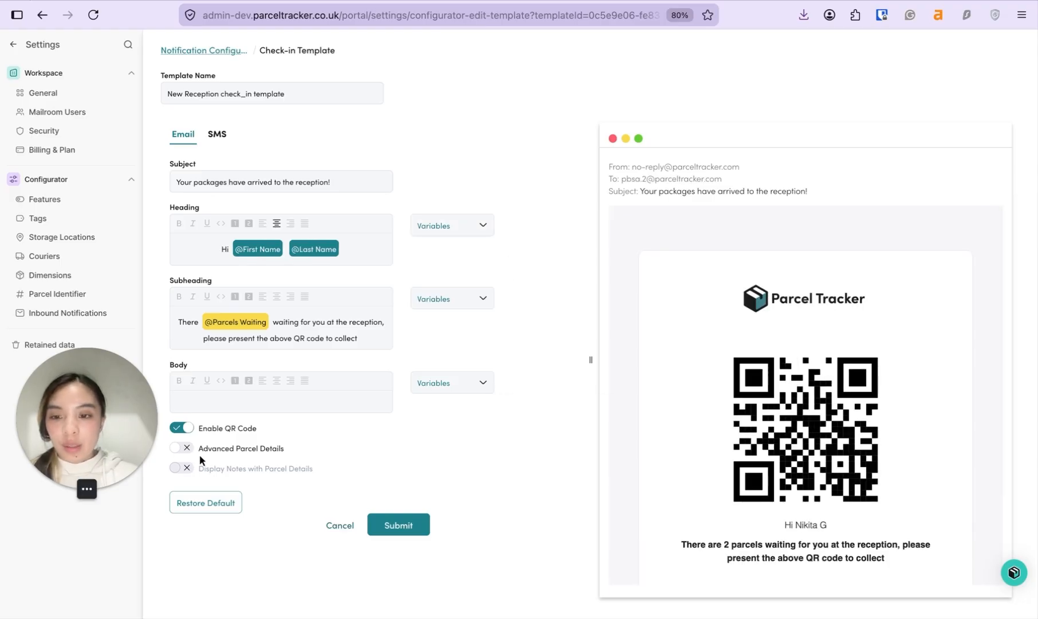
click(182, 448)
scroll(771, 468, down, 5)
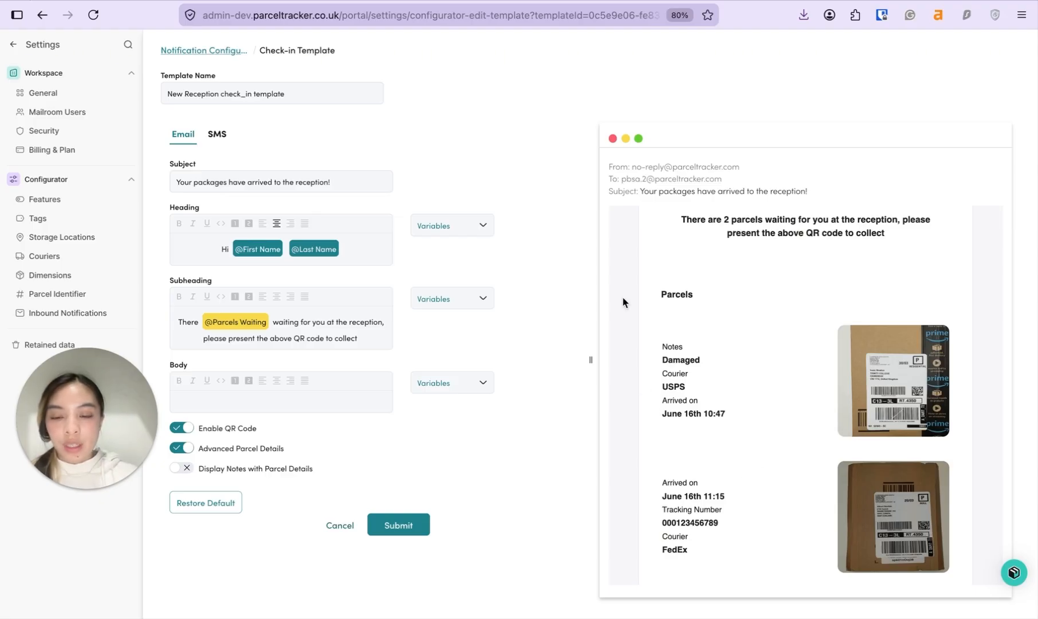
click(406, 528)
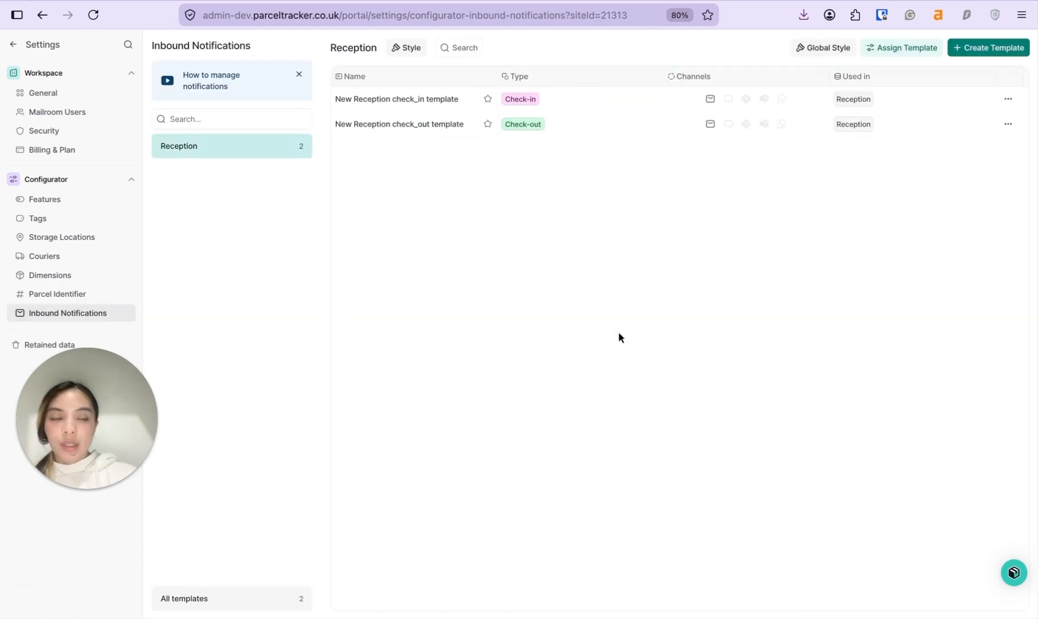
Step: Create a new Reminder notification template
click(992, 48)
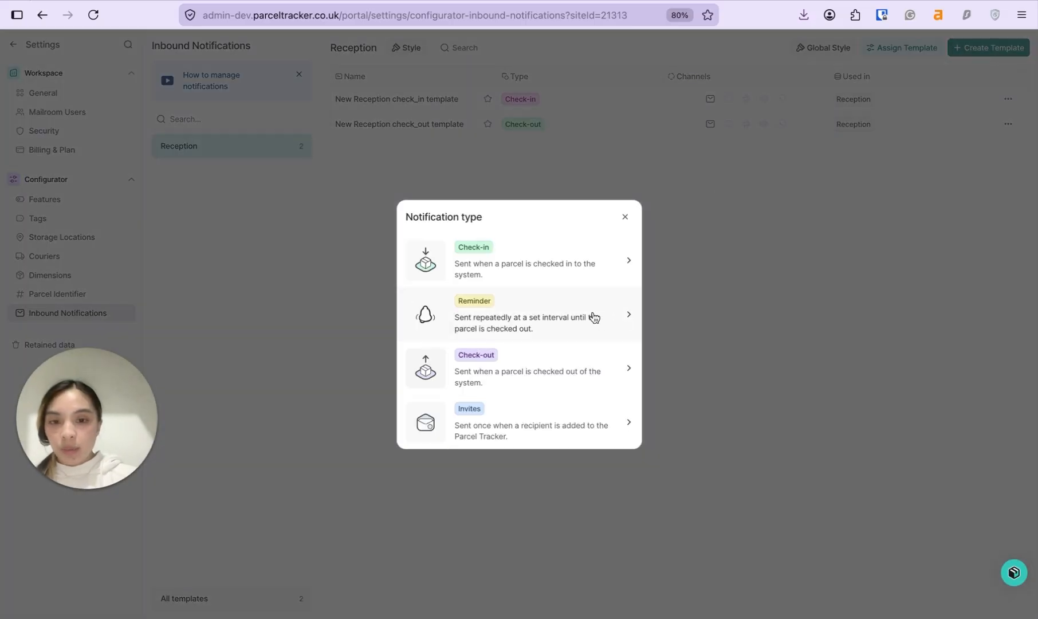
click(527, 317)
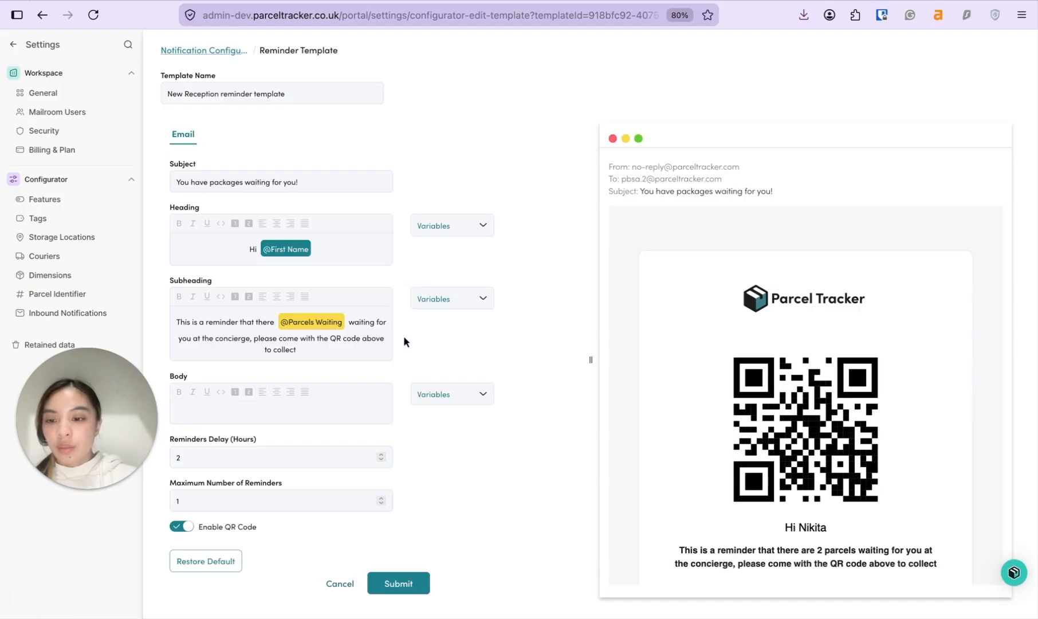
Step: Change the reminder delay to 24 hours and save the reminder template
click(297, 459)
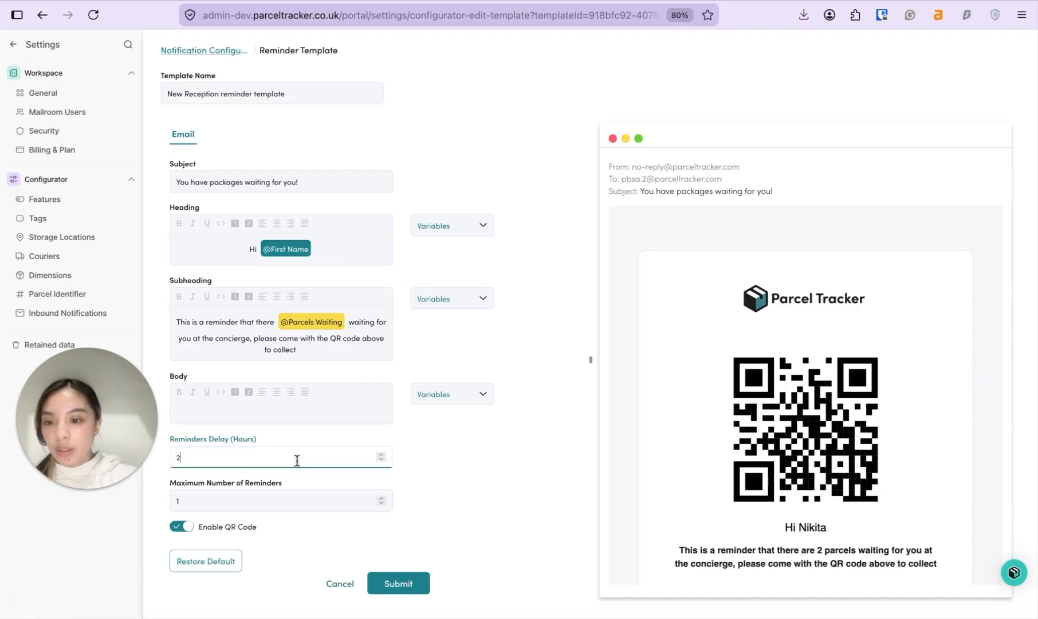
text(4)
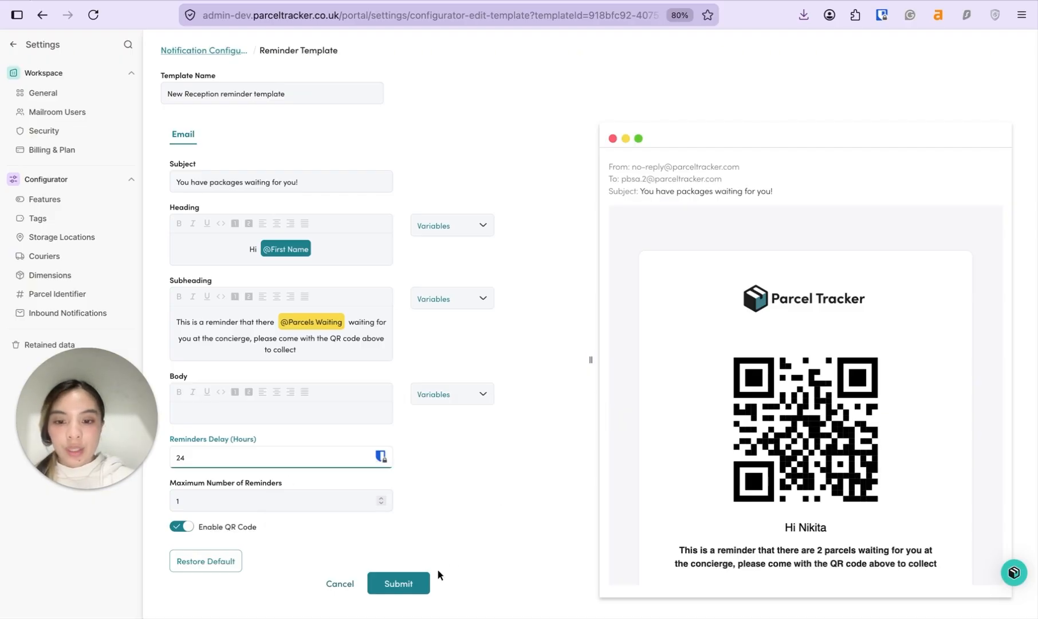
click(406, 583)
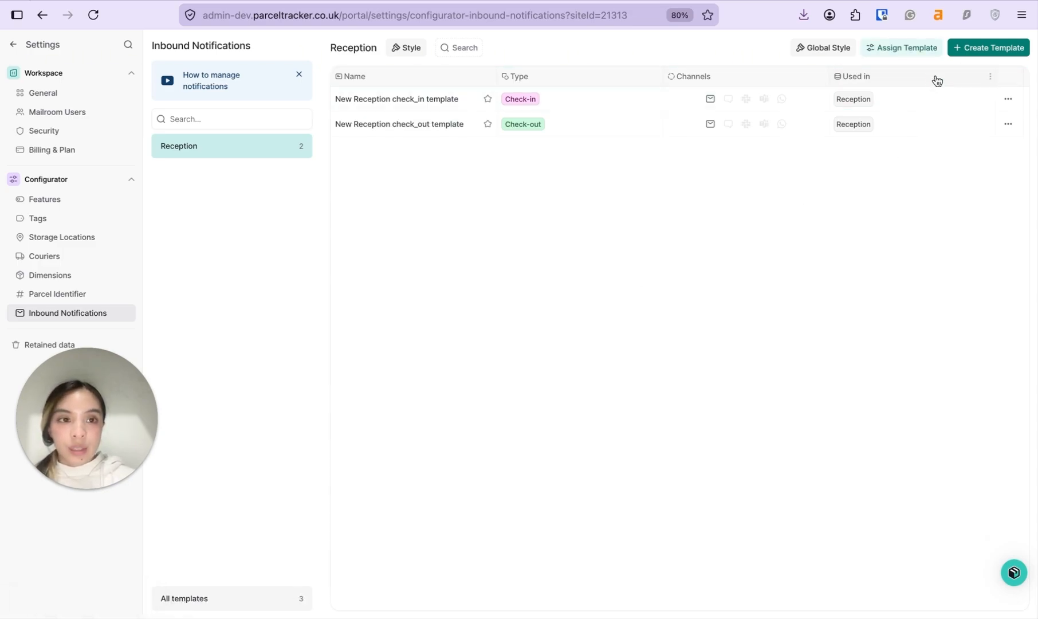
Step: Assign the New Reception reminder template to Reception and open the check_in template's options
click(905, 50)
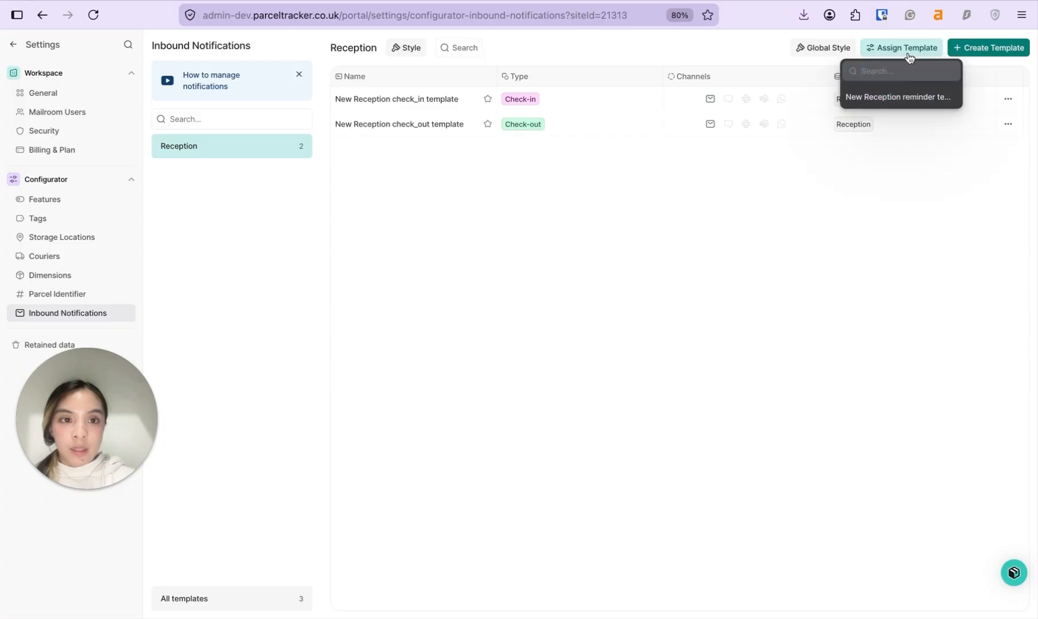
click(904, 98)
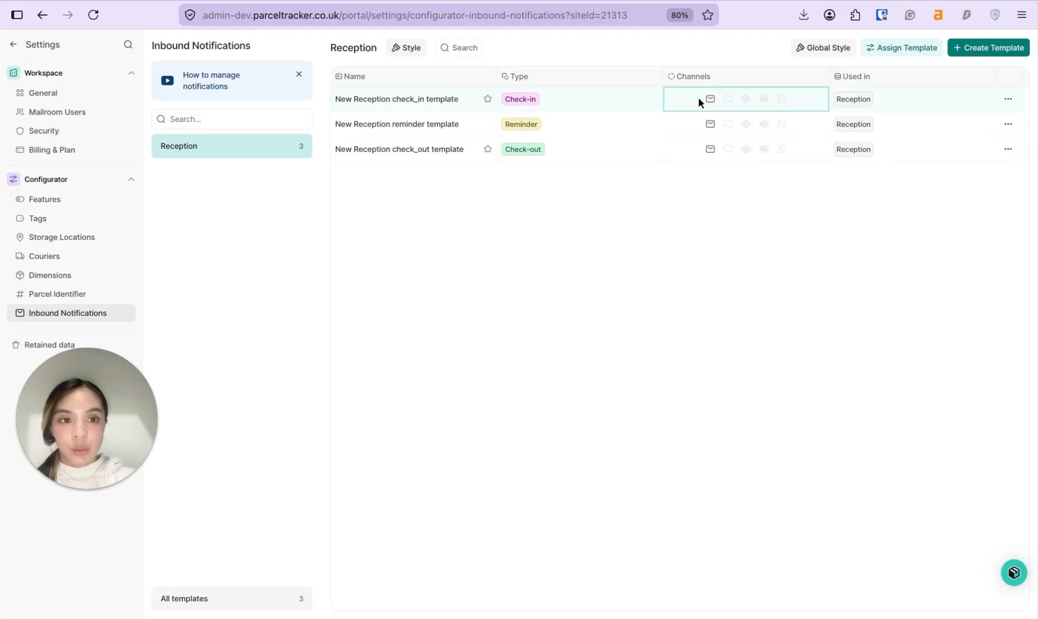
click(1008, 100)
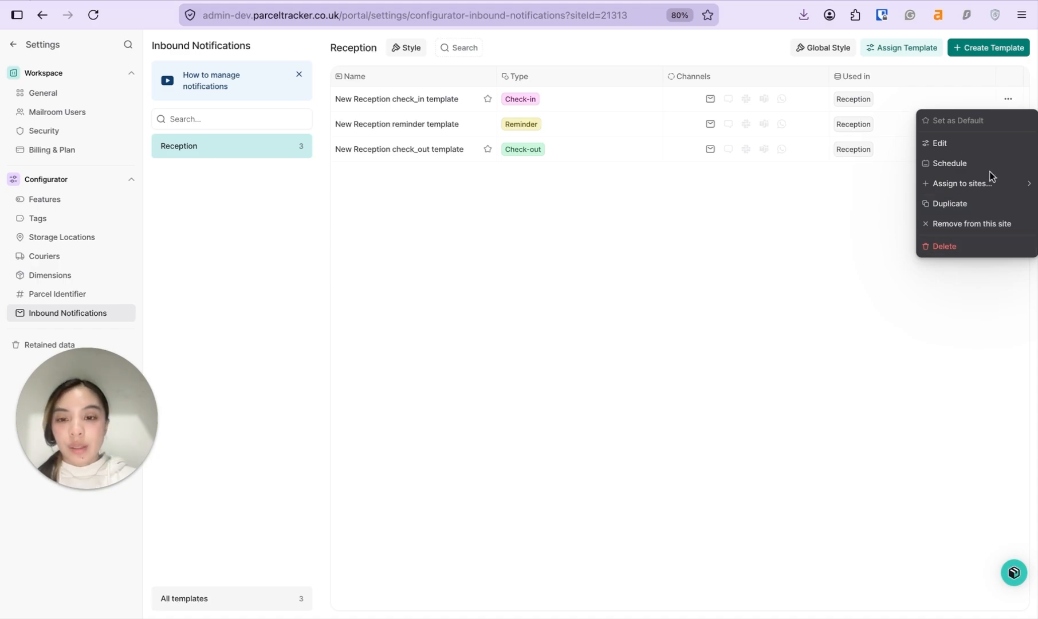
Step: Enable the check_in notification schedule with a 45 min delay and save it
click(968, 165)
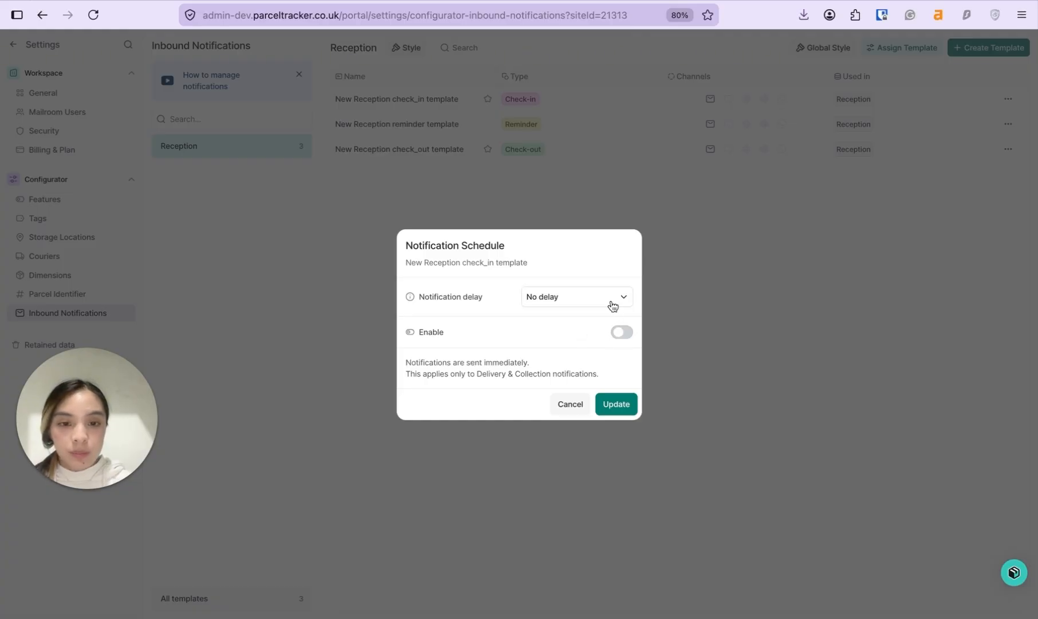
click(622, 332)
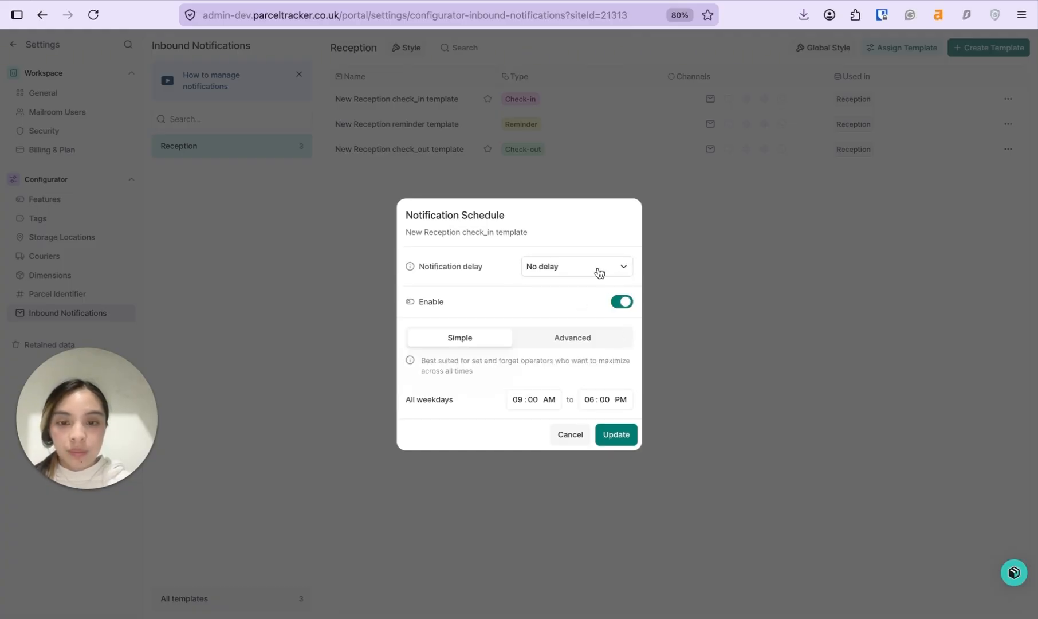
click(599, 272)
click(556, 374)
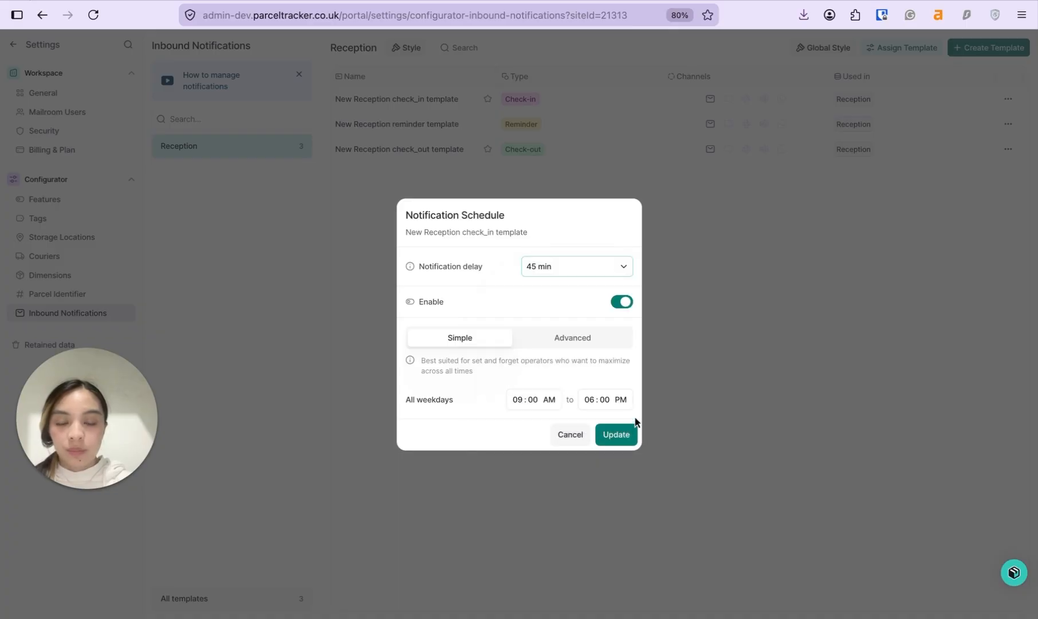
click(619, 435)
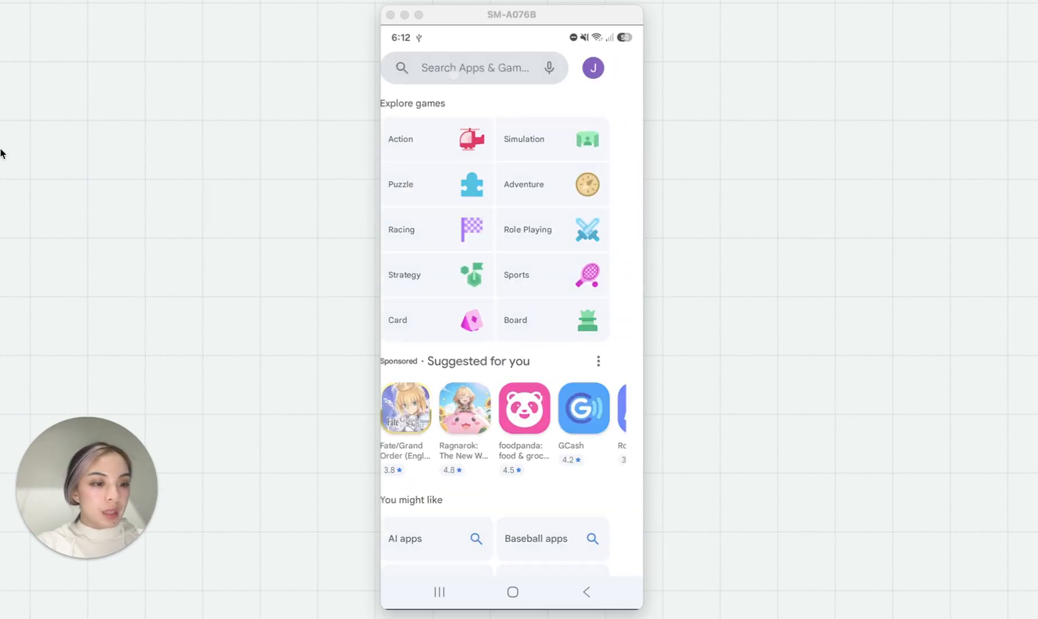
Step: Search the Play Store for 'parcel tracker'
text(parc)
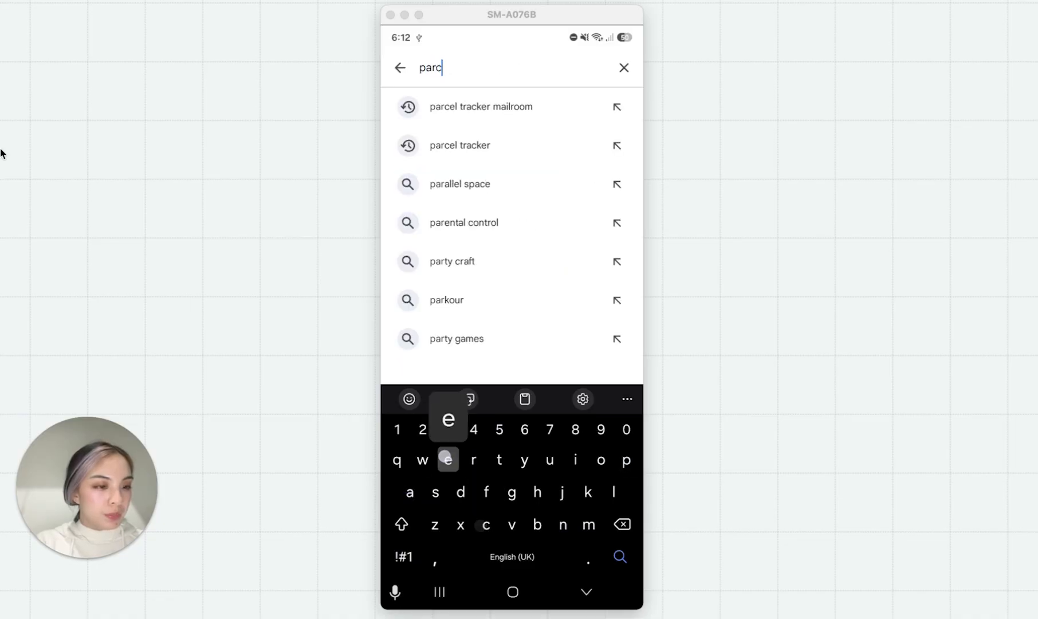
text(el tracker)
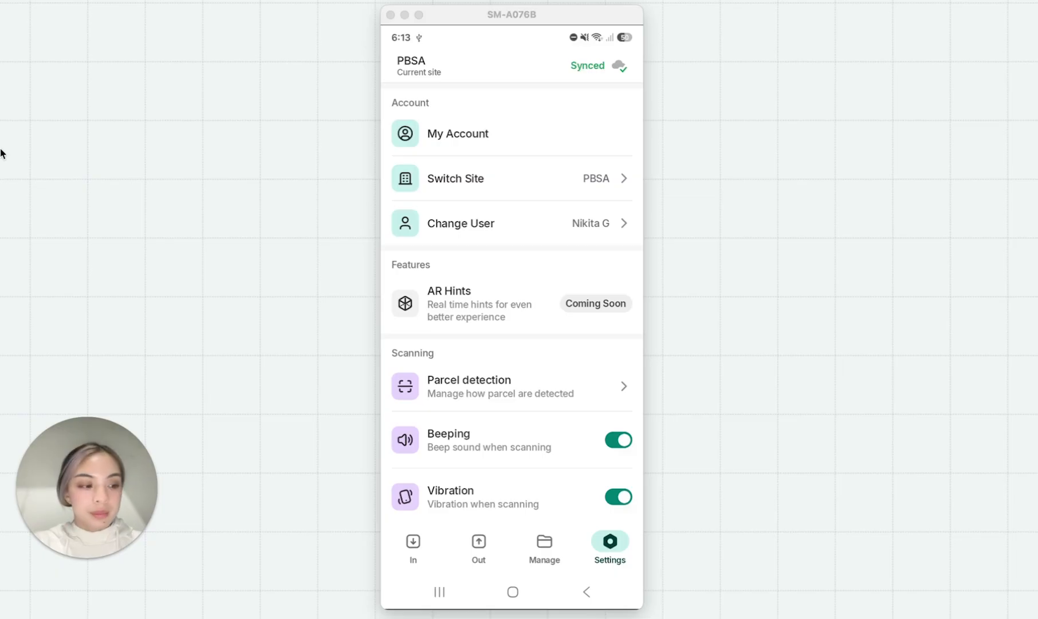
Step: Move the mirrored phone window to the right side of the screen
drag(558, 6, 744, 8)
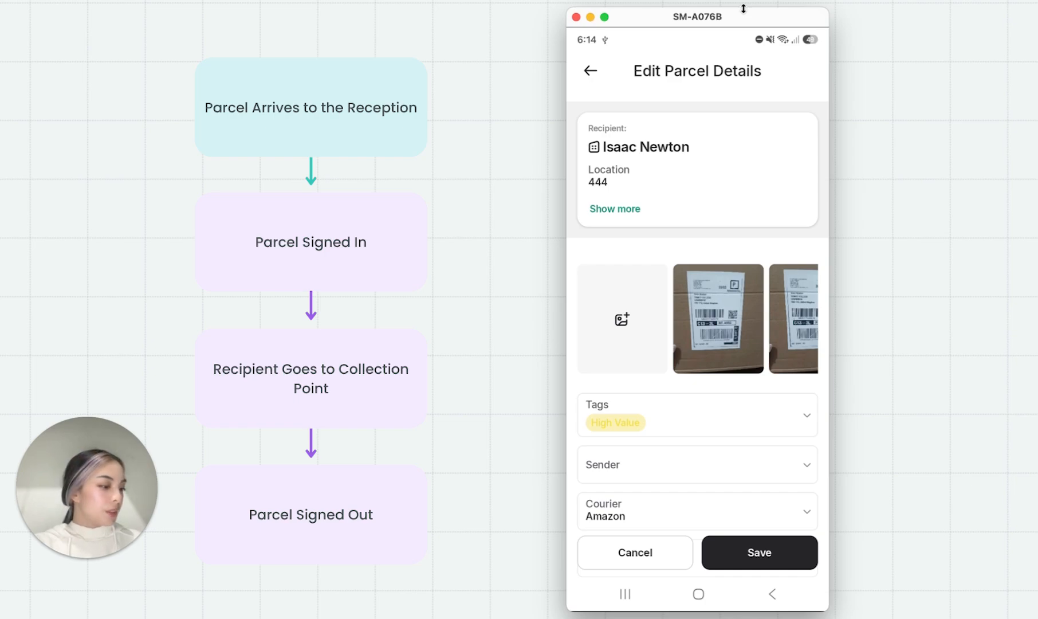
Step: Add another label photo of the parcel
click(640, 352)
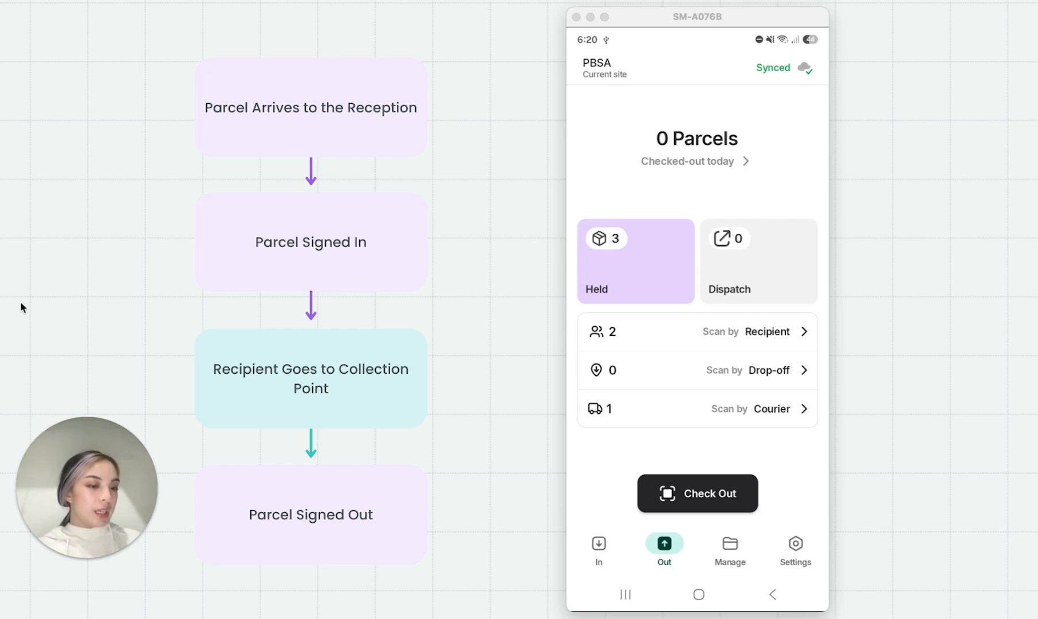
Step: Start scanning parcels for check-out in the phone app
click(732, 500)
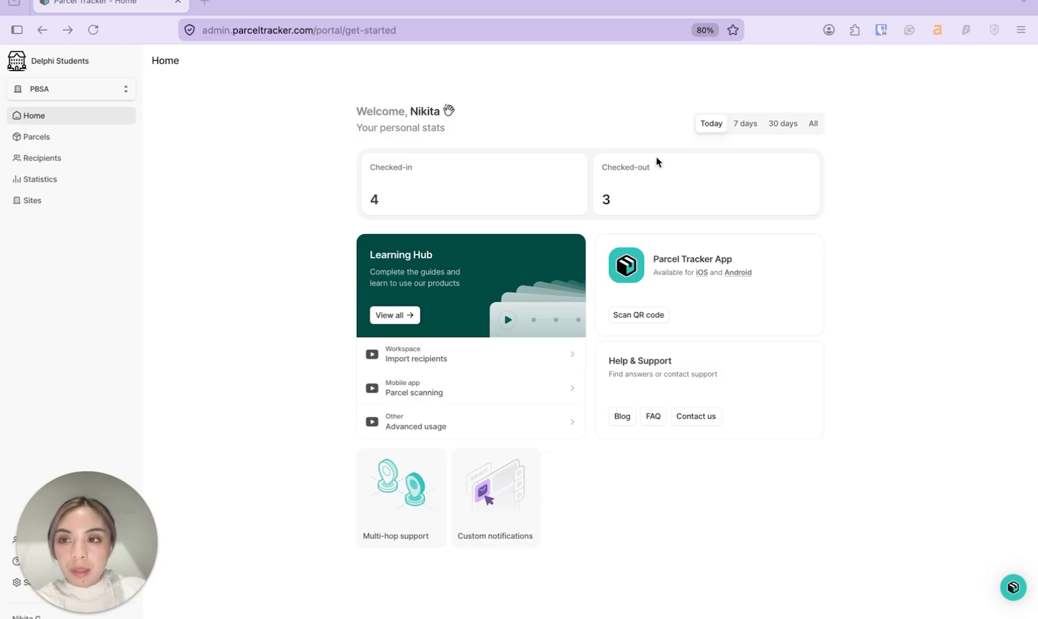
Step: In the web portal, check out the newest inbound Fragile Shelf A parcel with a drawn signature
click(179, 109)
click(117, 141)
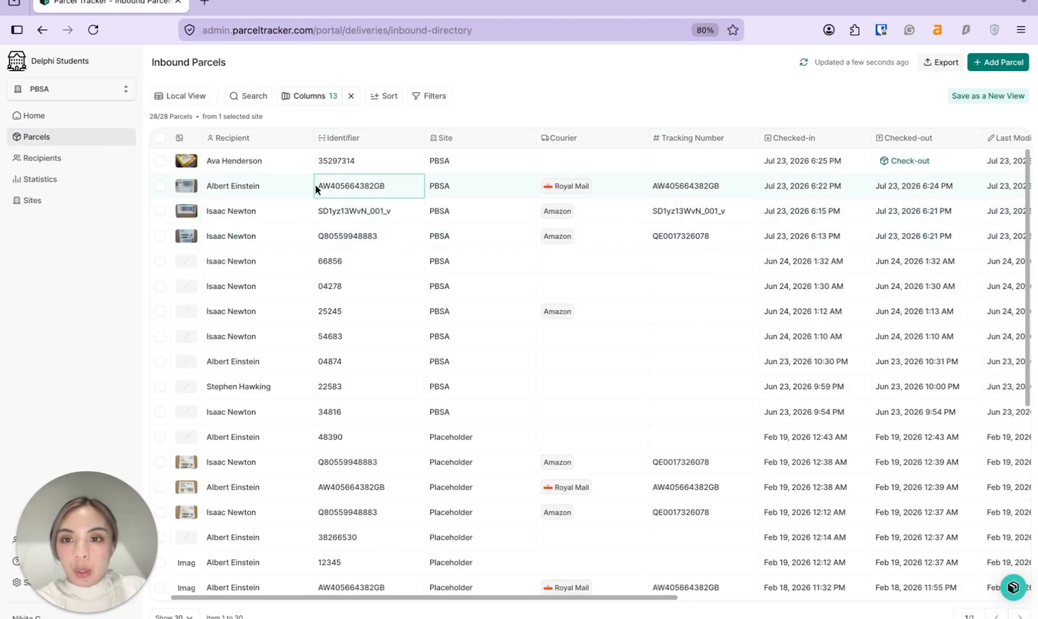
click(293, 161)
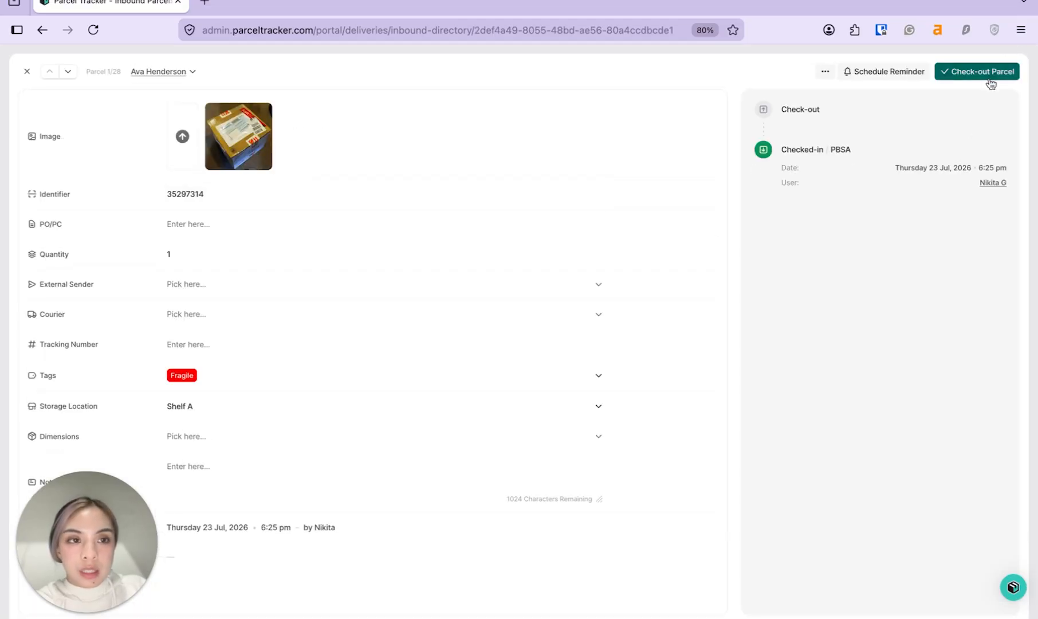
click(991, 74)
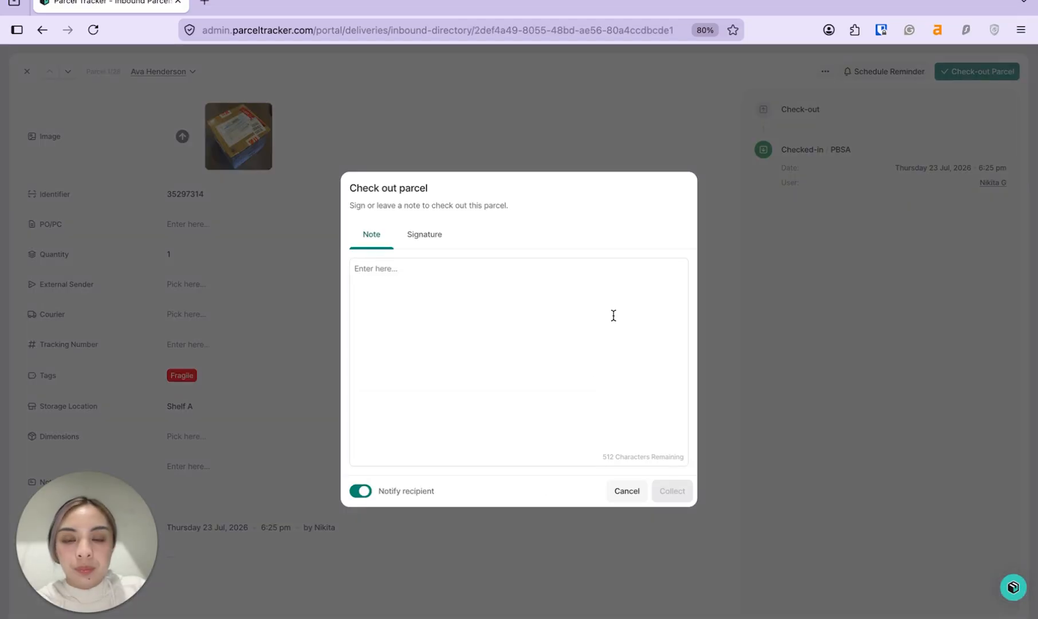
click(424, 234)
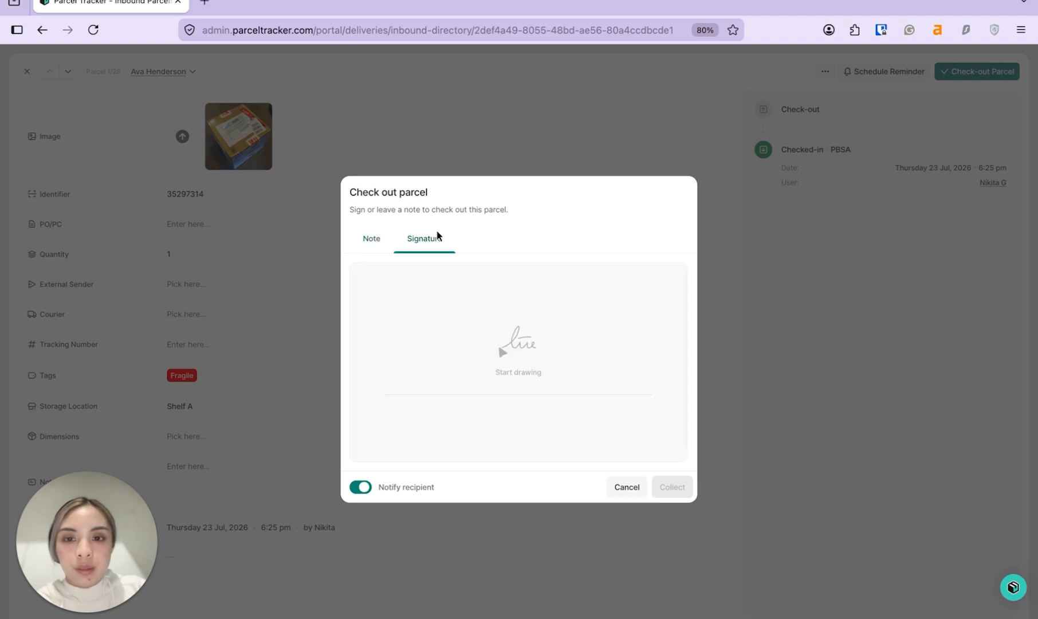
mouse_move(440, 326)
mouse_down()
mouse_move(591, 287)
mouse_move(505, 322)
mouse_up()
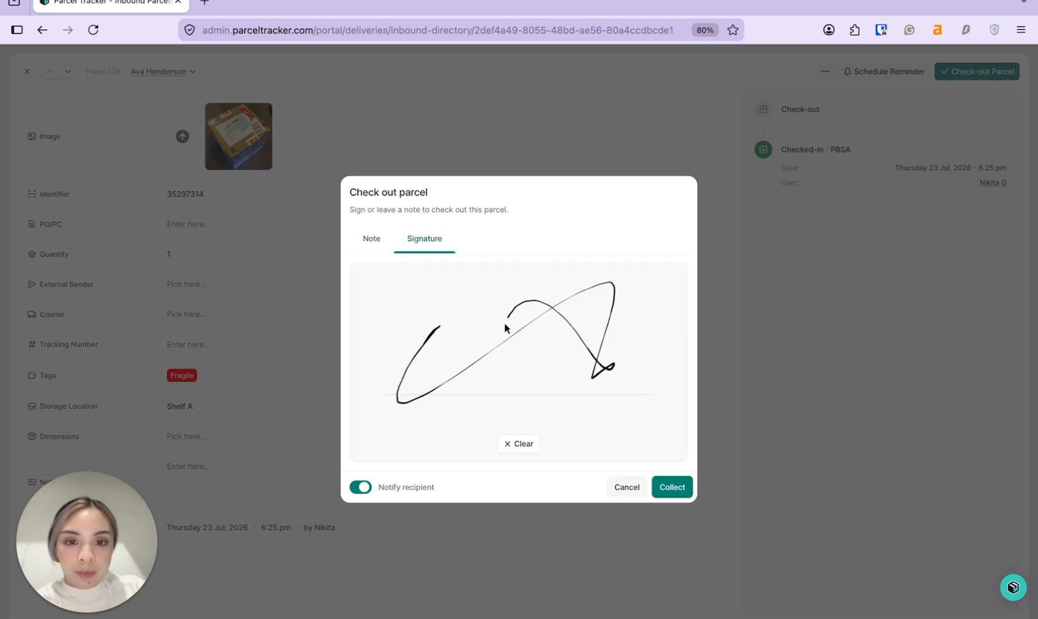
click(673, 488)
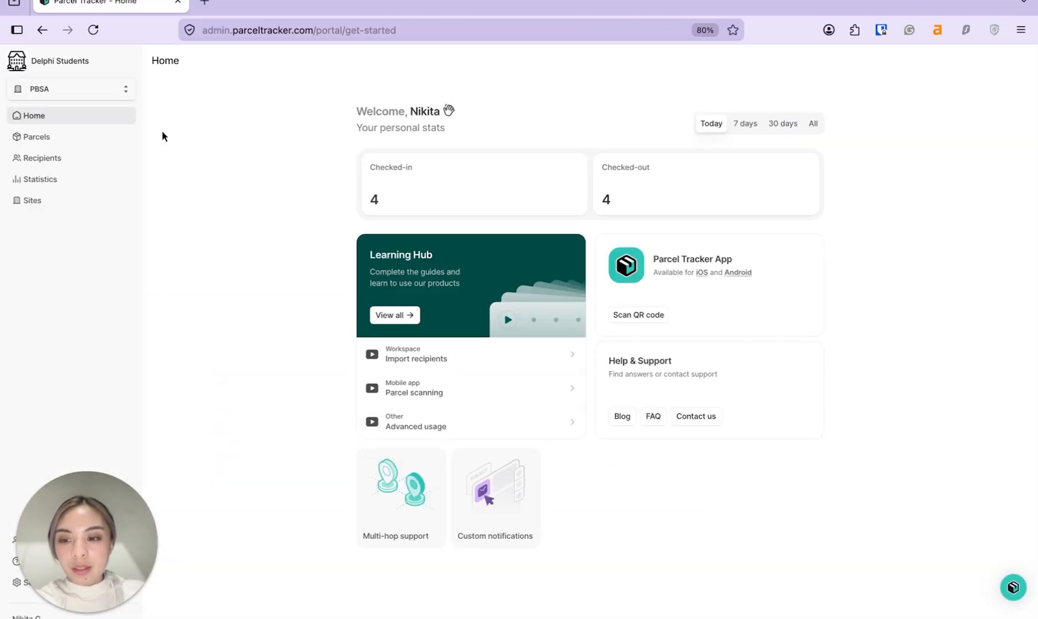
click(84, 178)
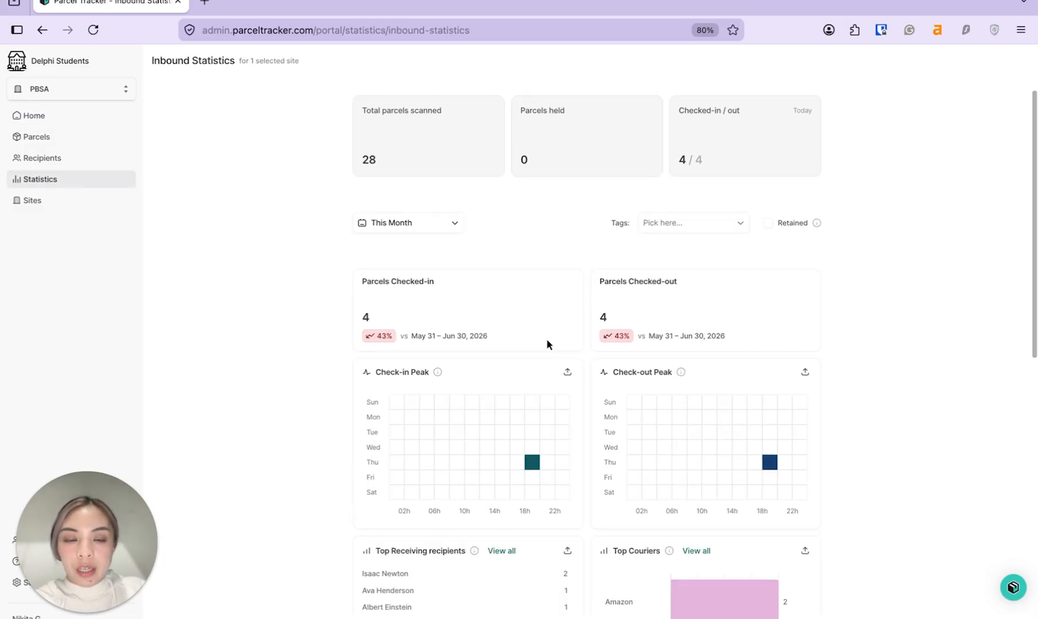
scroll(648, 343, down, 5)
scroll(625, 407, down, 5)
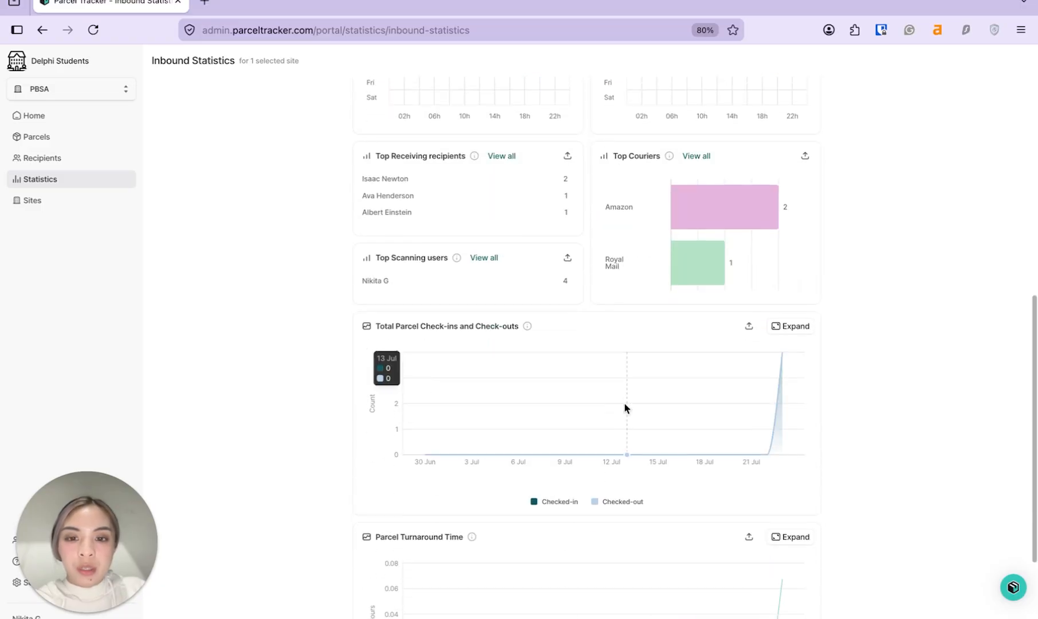
scroll(625, 408, down, 3)
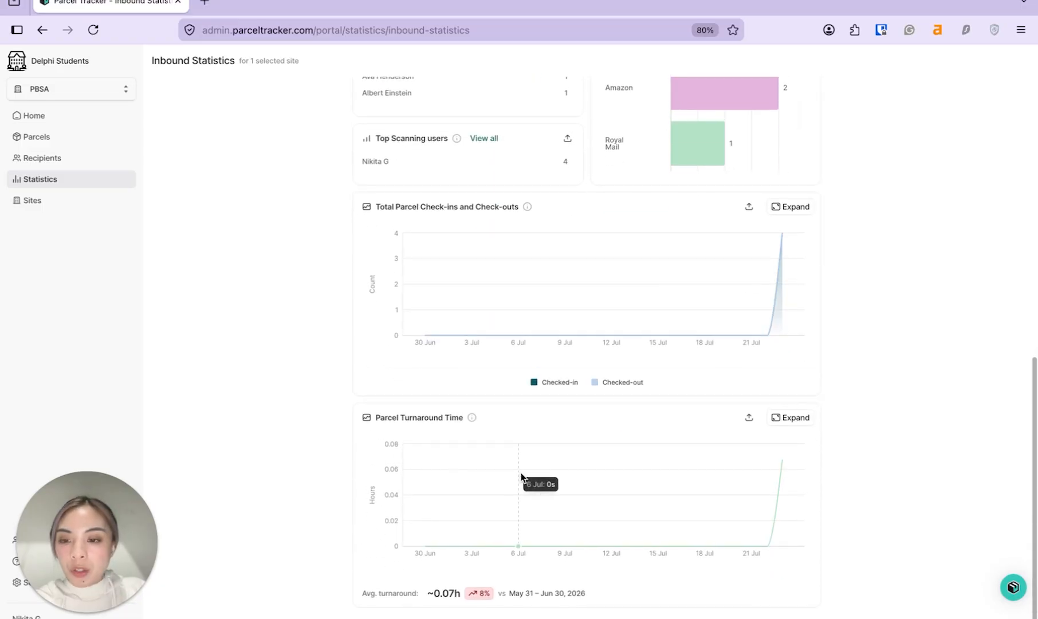